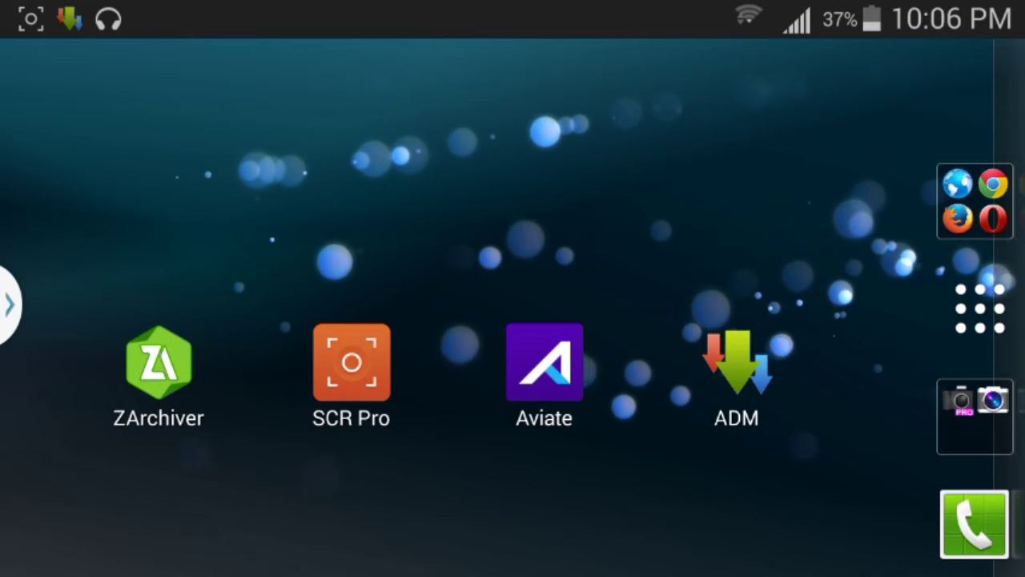
Step: Launch Aviate, finish the welcome pages and make it the permanent default home app
left_click(584, 367)
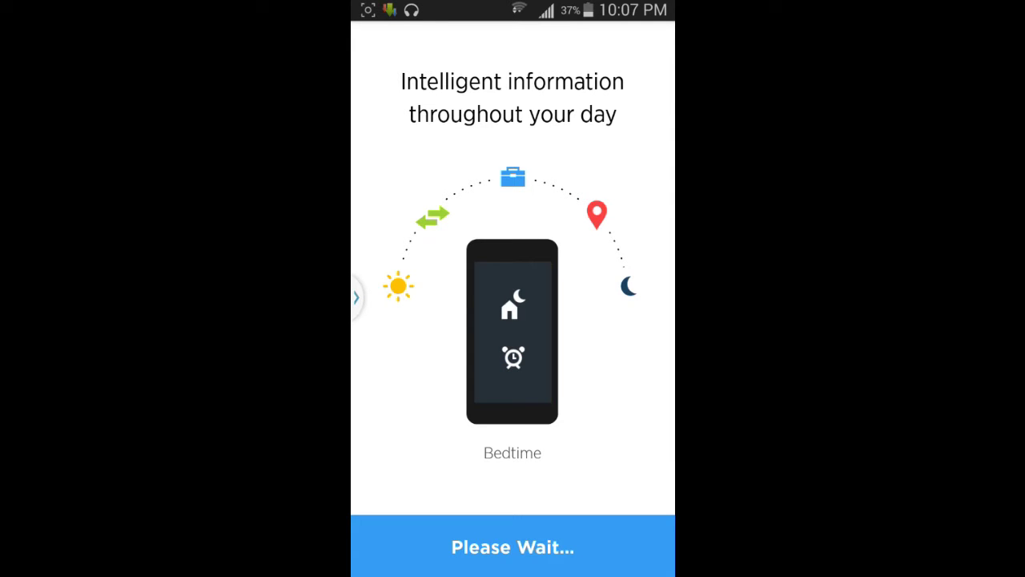
left_click(583, 554)
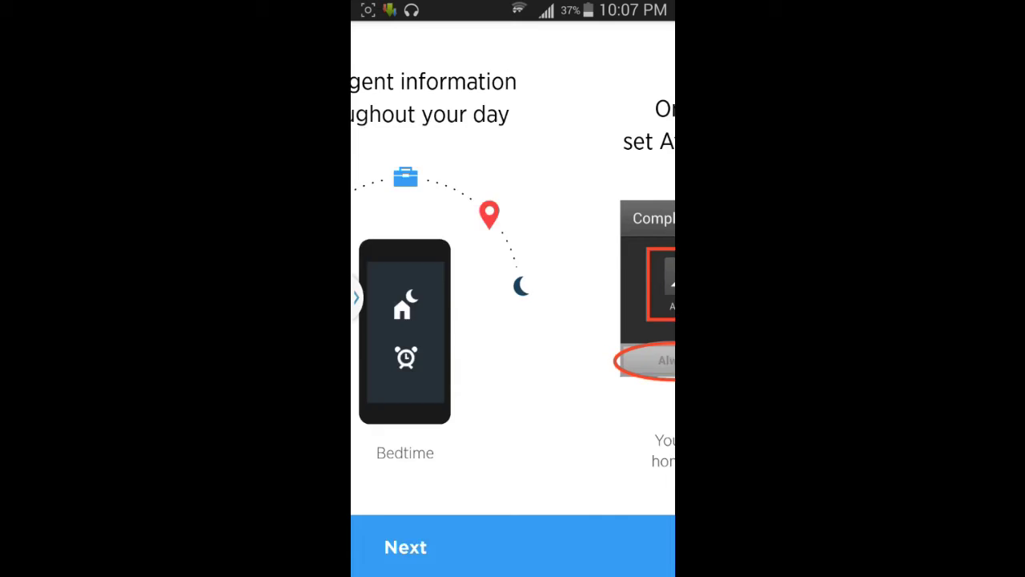
left_click(512, 547)
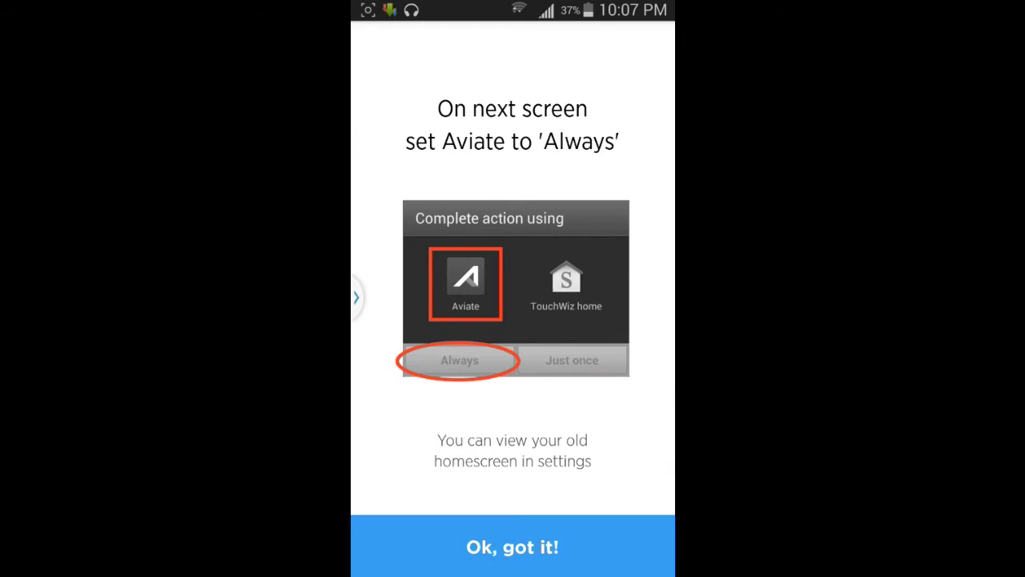
left_click(439, 443)
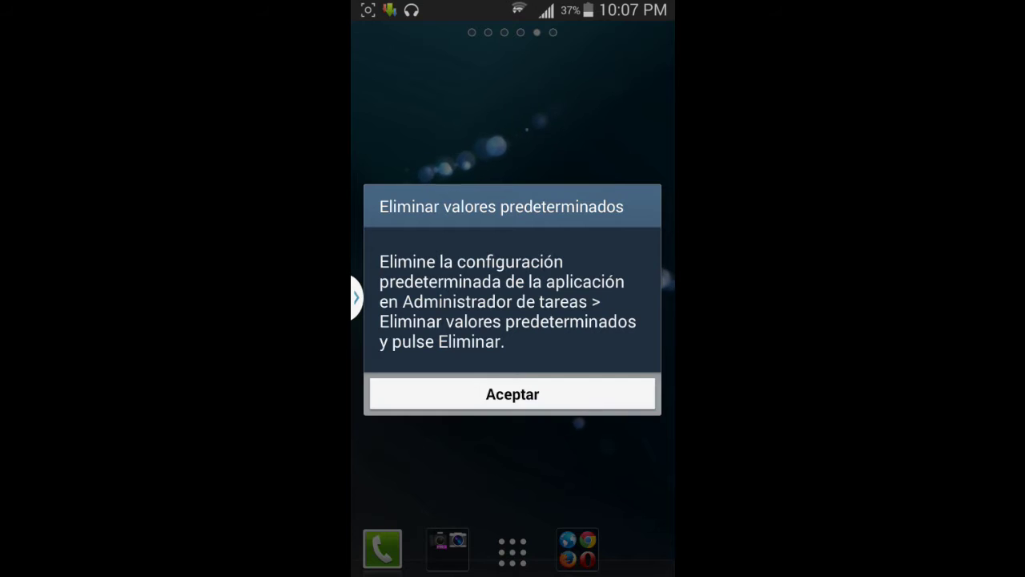
left_click(512, 391)
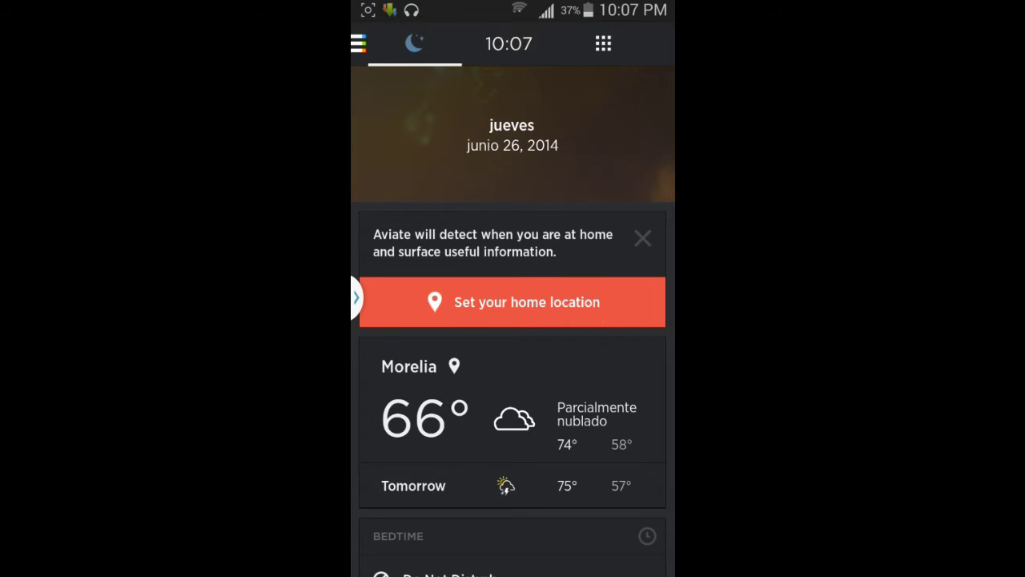
Step: Scroll through the evening feed's weather, bedtime and music cards
left_click_drag(589, 363, 590, 441)
left_click_drag(582, 305, 663, 213)
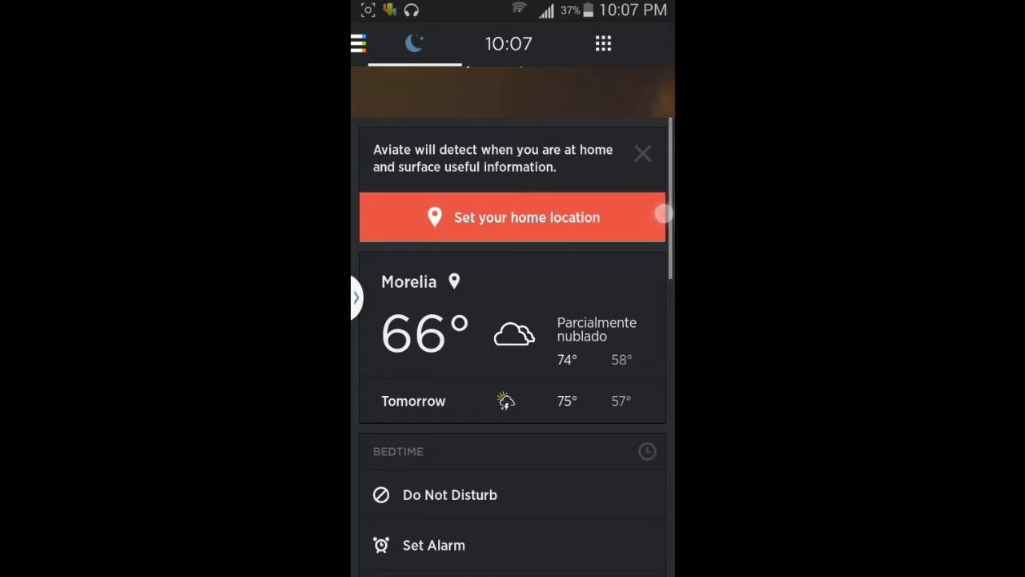
left_click_drag(656, 259, 653, 120)
left_click_drag(561, 240, 560, 480)
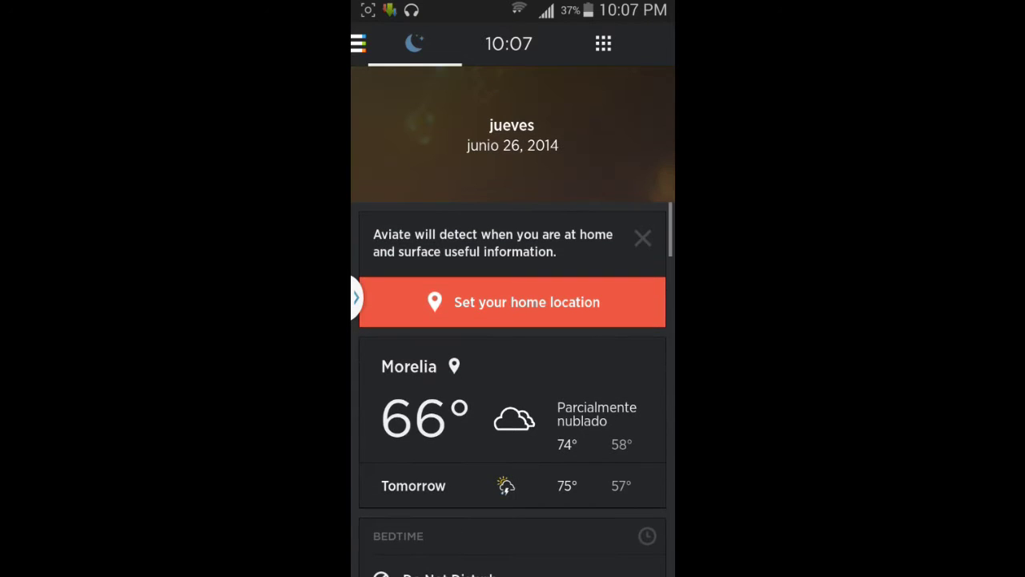
left_click_drag(584, 448, 584, 329)
left_click_drag(561, 240, 560, 480)
Step: Keep browsing the feed, then swipe sideways to the home space with the clock widget
left_click_drag(627, 288, 673, 290)
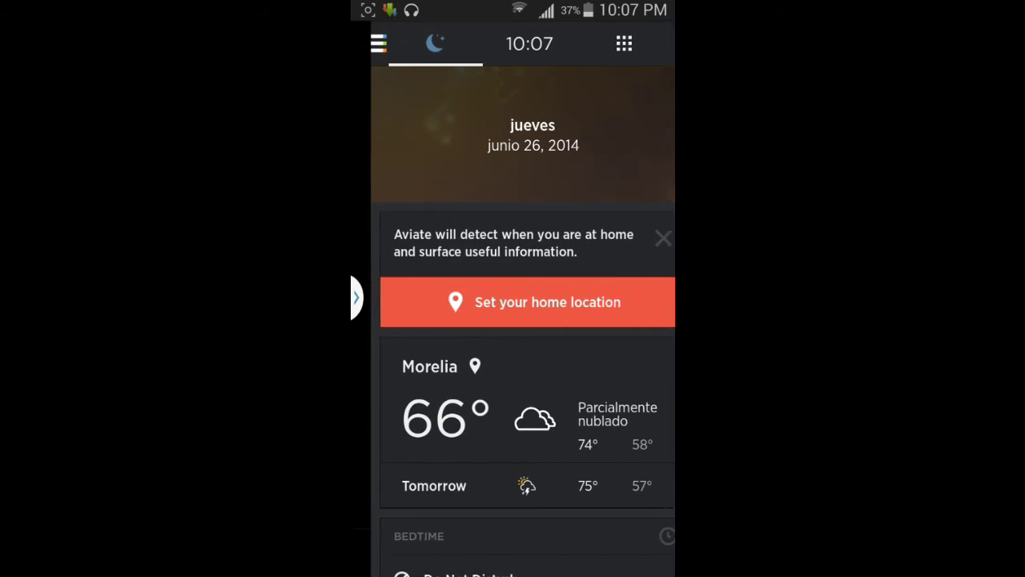
left_click_drag(635, 408, 635, 241)
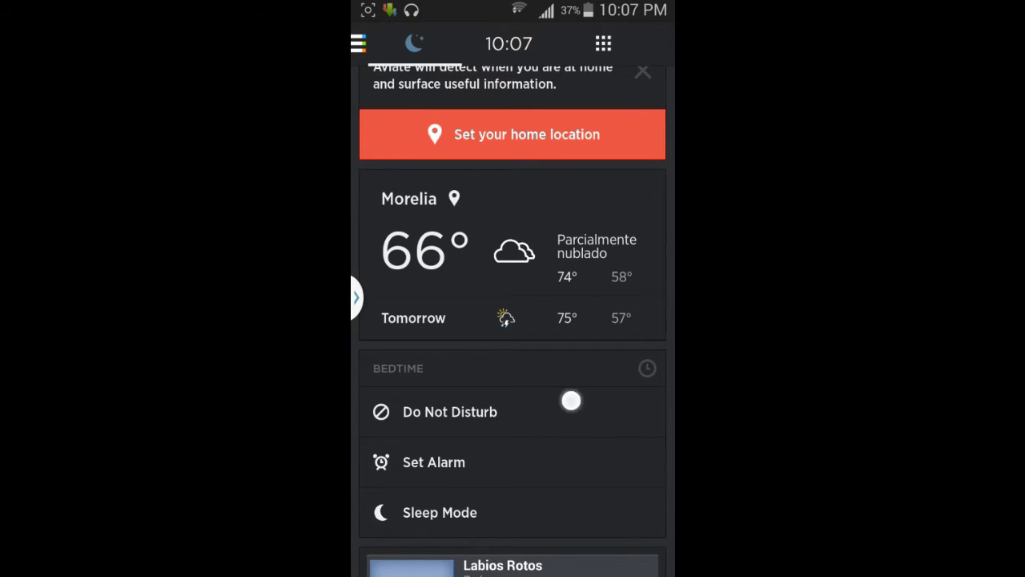
left_click_drag(571, 401, 616, 286)
left_click_drag(618, 347, 617, 236)
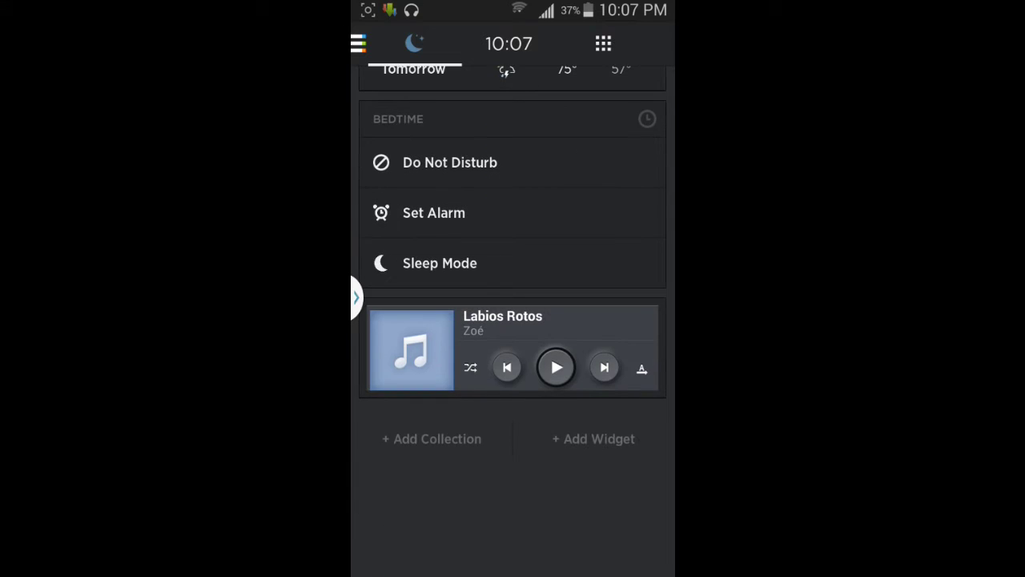
left_click_drag(630, 270, 630, 481)
left_click_drag(609, 200, 401, 200)
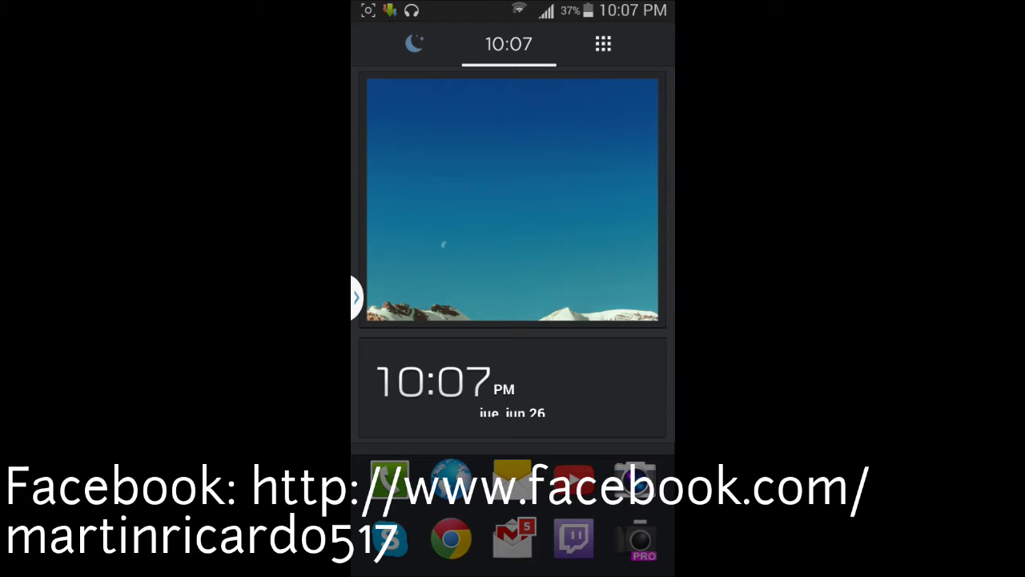
left_click_drag(603, 292, 655, 198)
left_click_drag(635, 373, 417, 373)
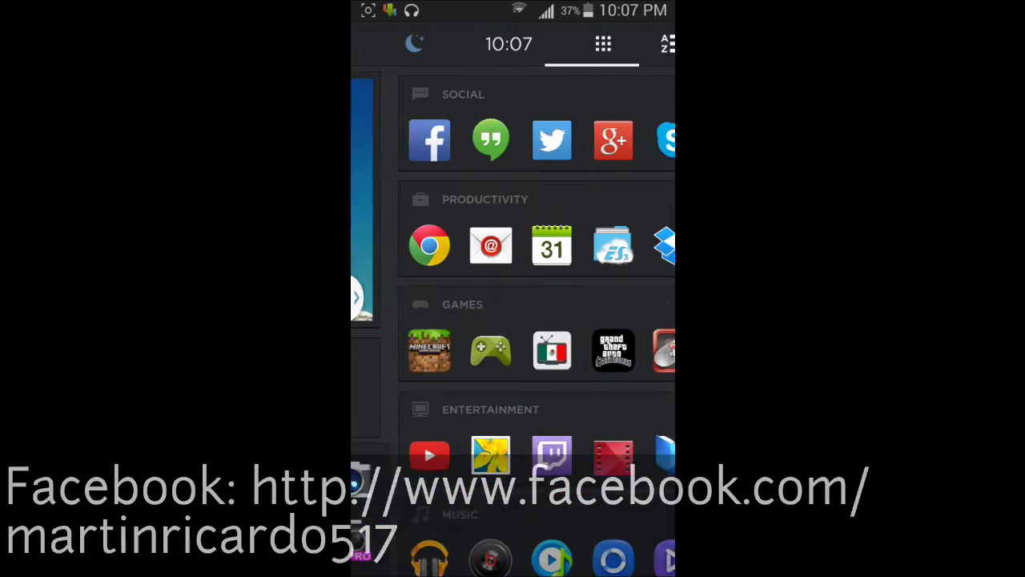
left_click(581, 472)
mouse_move(581, 472)
left_mouse_down()
mouse_move(590, 481)
mouse_move(666, 376)
left_mouse_up()
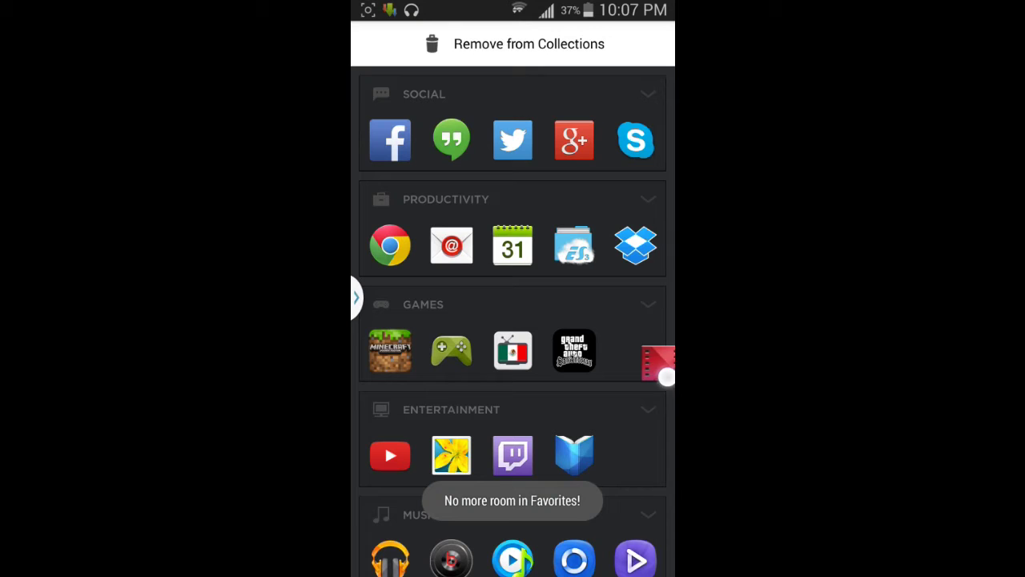
left_click_drag(666, 377, 634, 463)
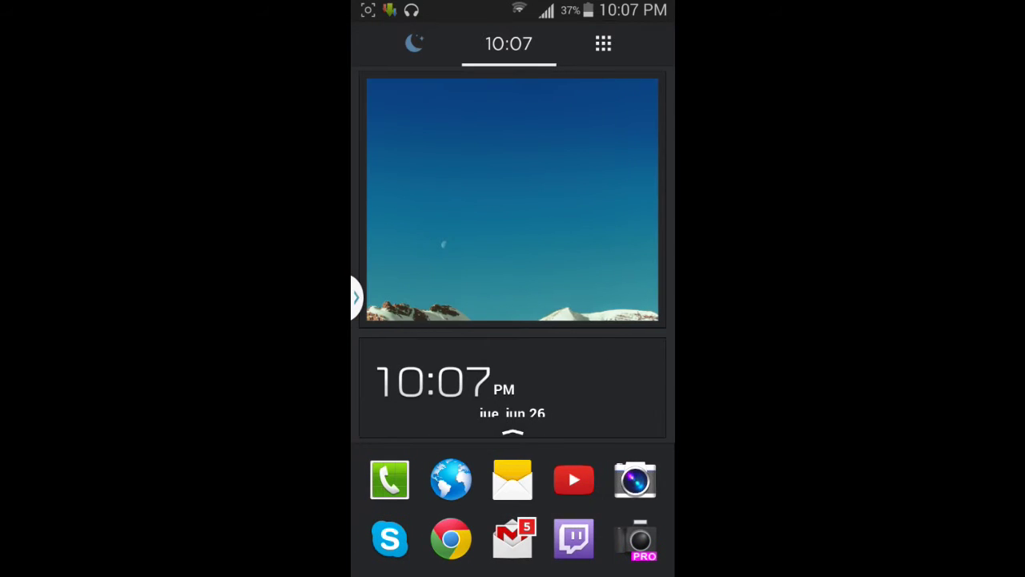
left_click(531, 393)
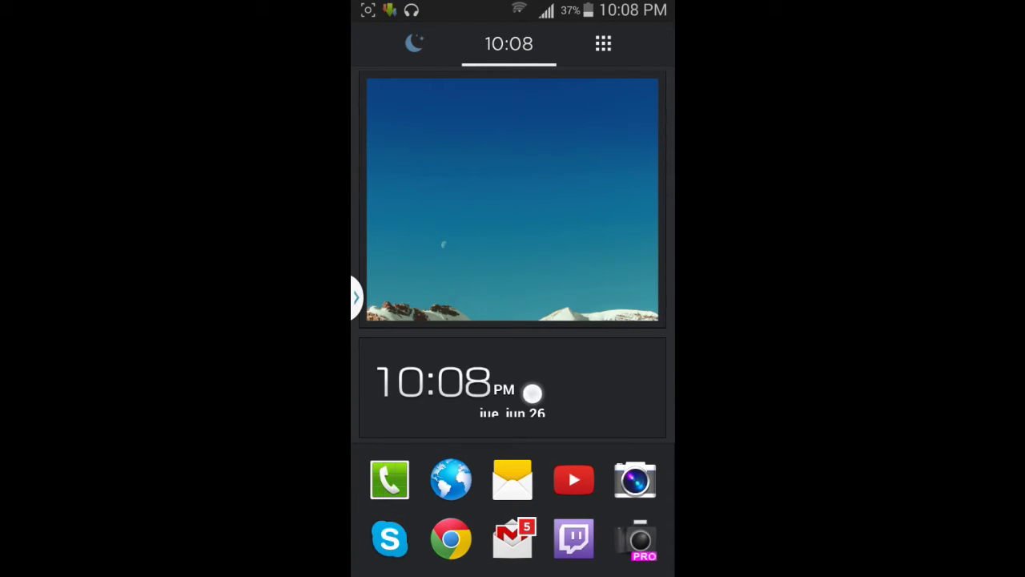
Step: Swipe to the collections page and expand the Social and Productivity collections
left_click_drag(654, 391, 400, 397)
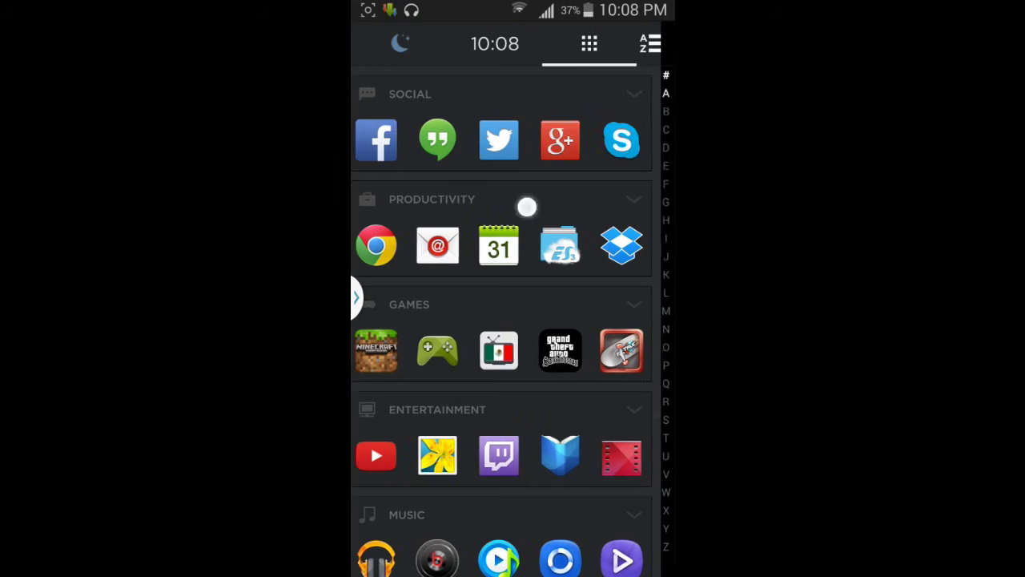
left_click(512, 94)
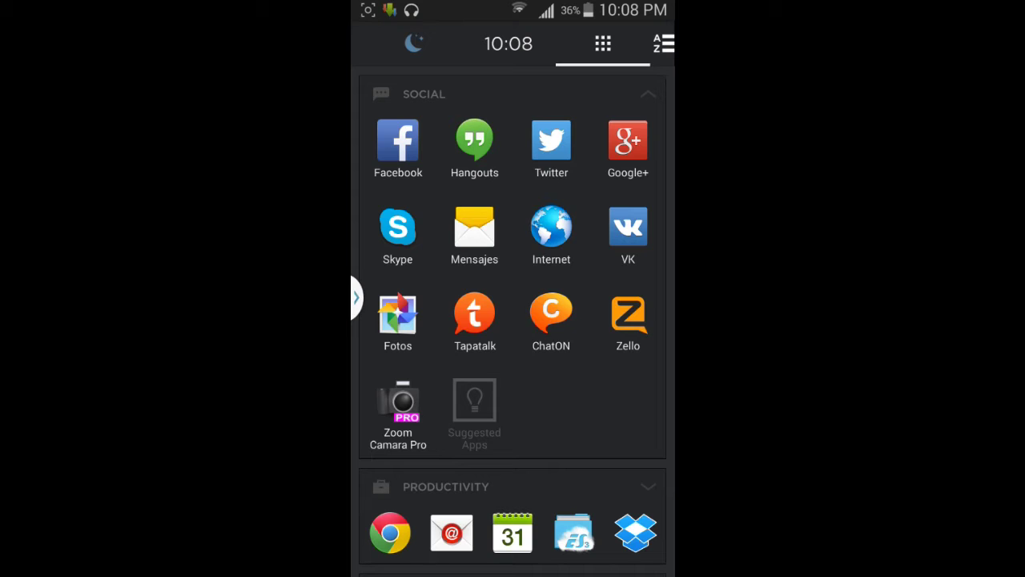
left_click(648, 479)
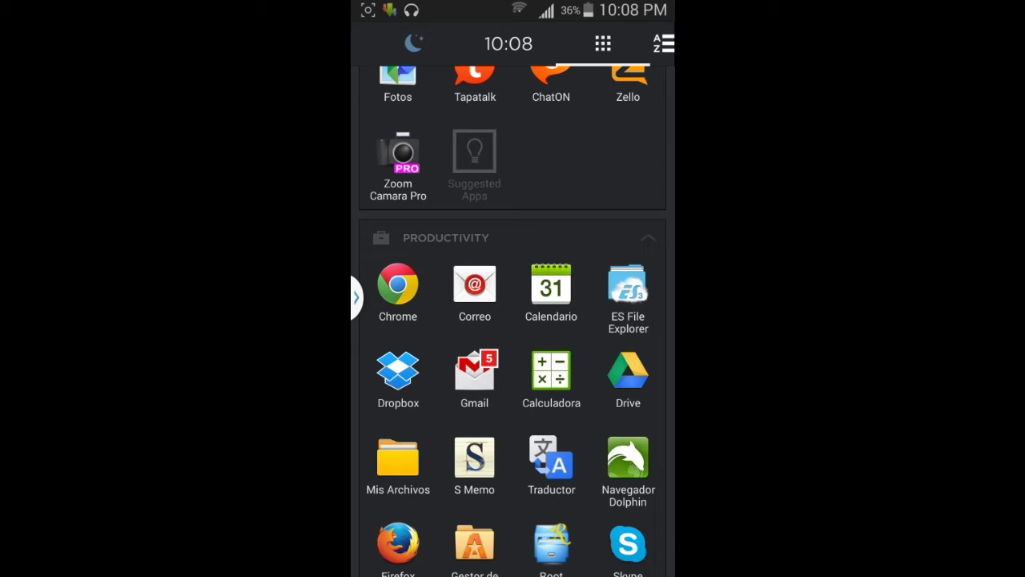
Step: Scroll down the app drawer and expand Games to list titles like Minecraft PE and GTA: SA
left_click_drag(645, 396, 643, 338)
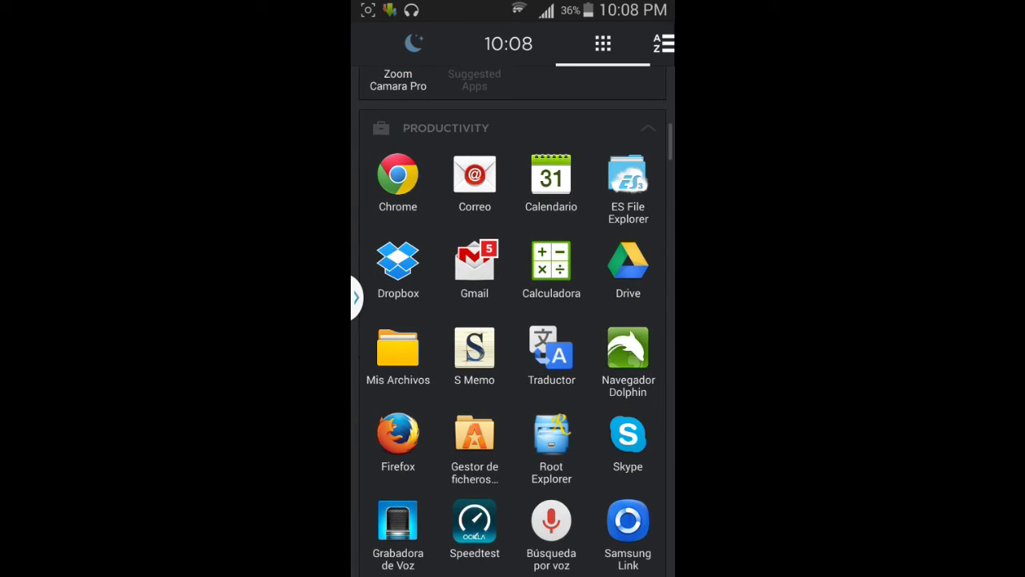
left_click_drag(661, 424, 661, 329)
left_click_drag(656, 425, 654, 337)
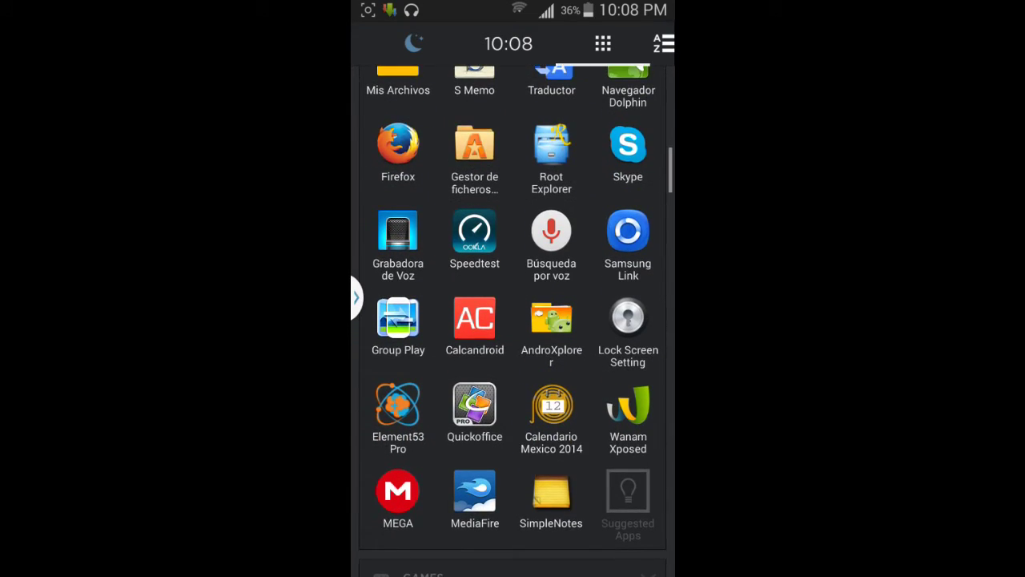
left_click_drag(650, 425, 650, 363)
left_click_drag(617, 430, 643, 323)
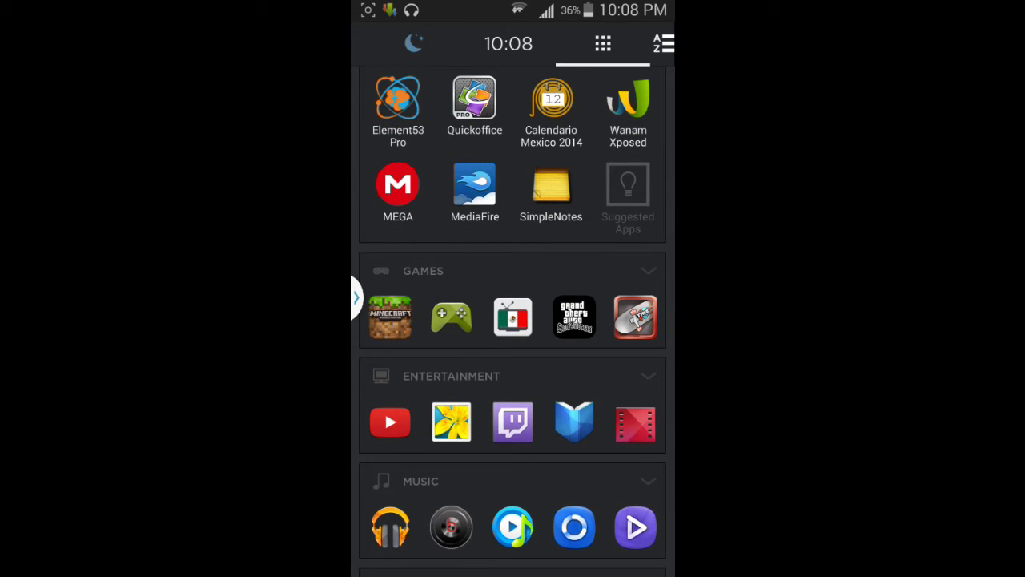
left_click(648, 271)
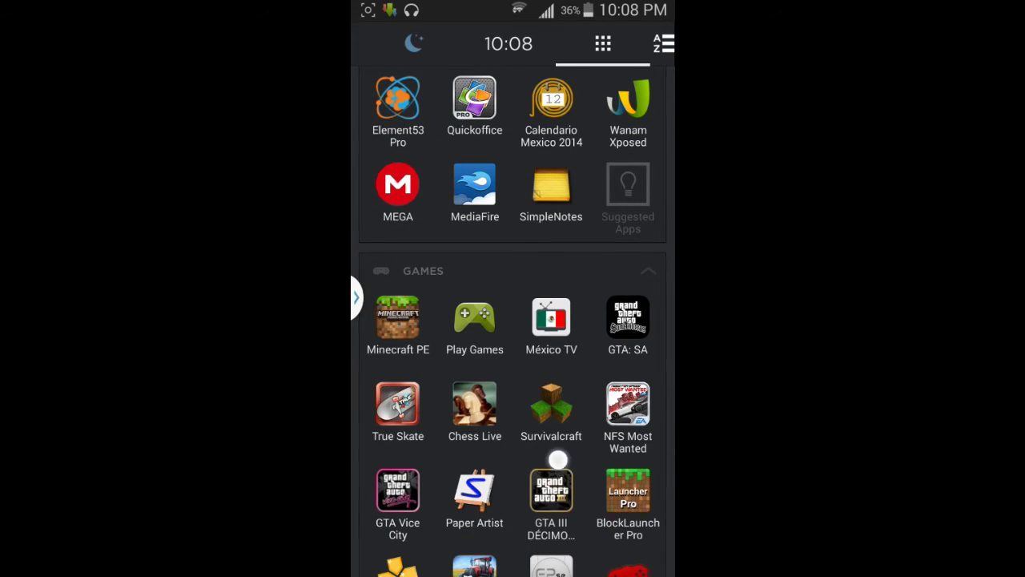
left_click_drag(558, 461, 568, 380)
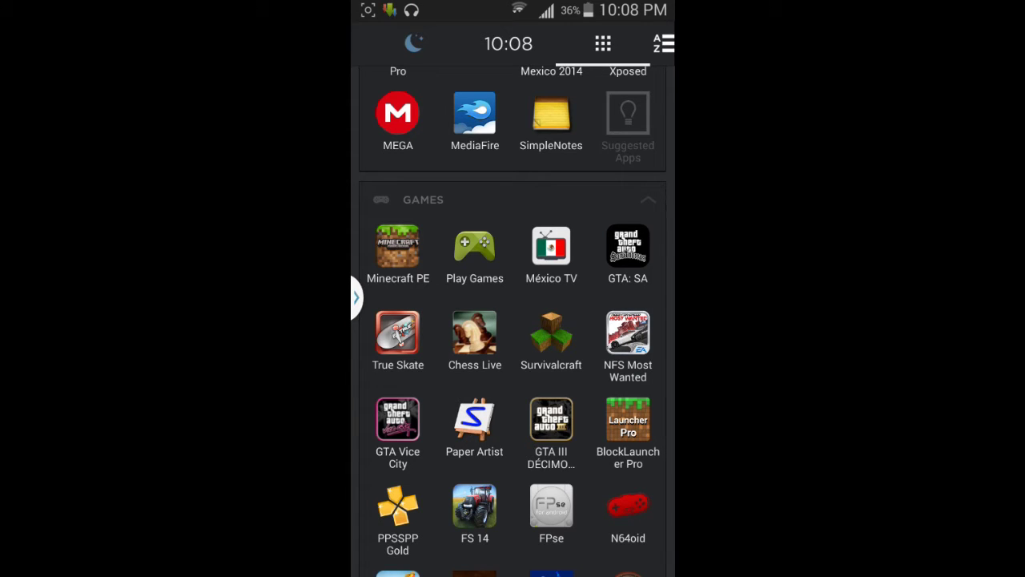
left_click_drag(512, 256, 513, 262)
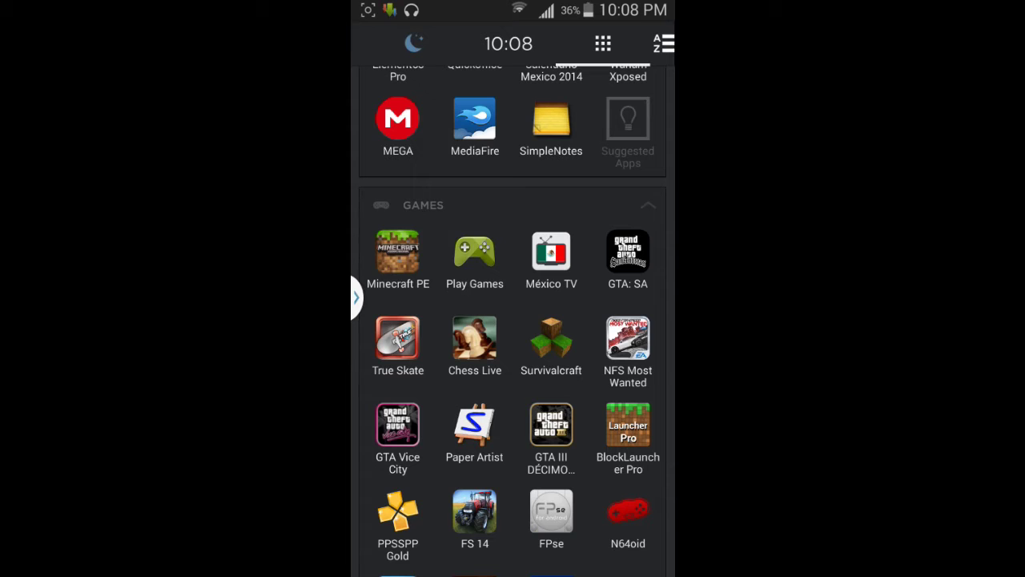
Step: Scroll down past Entertainment and expand the Music collection
left_click_drag(614, 433, 615, 324)
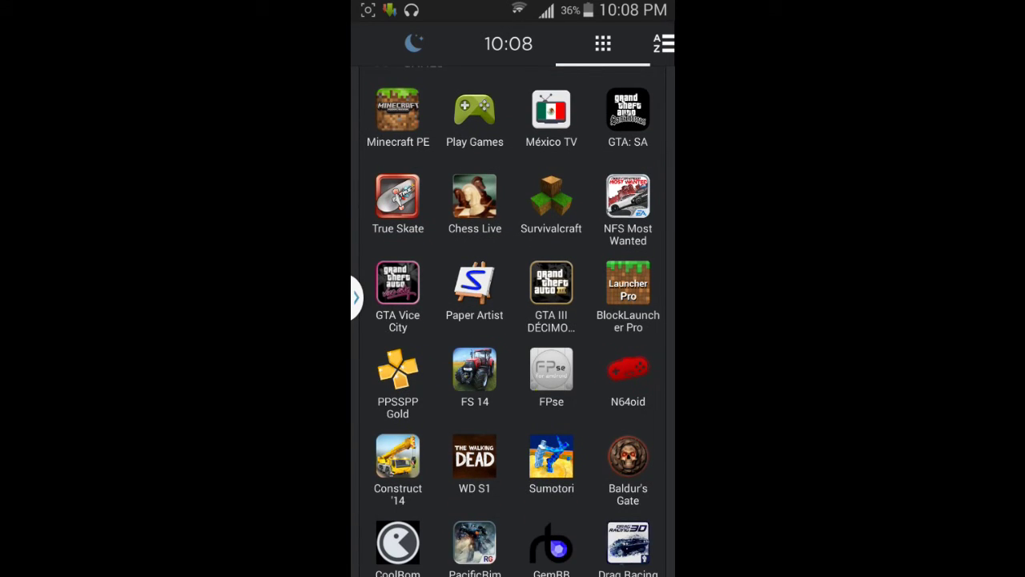
left_click_drag(640, 492, 643, 258)
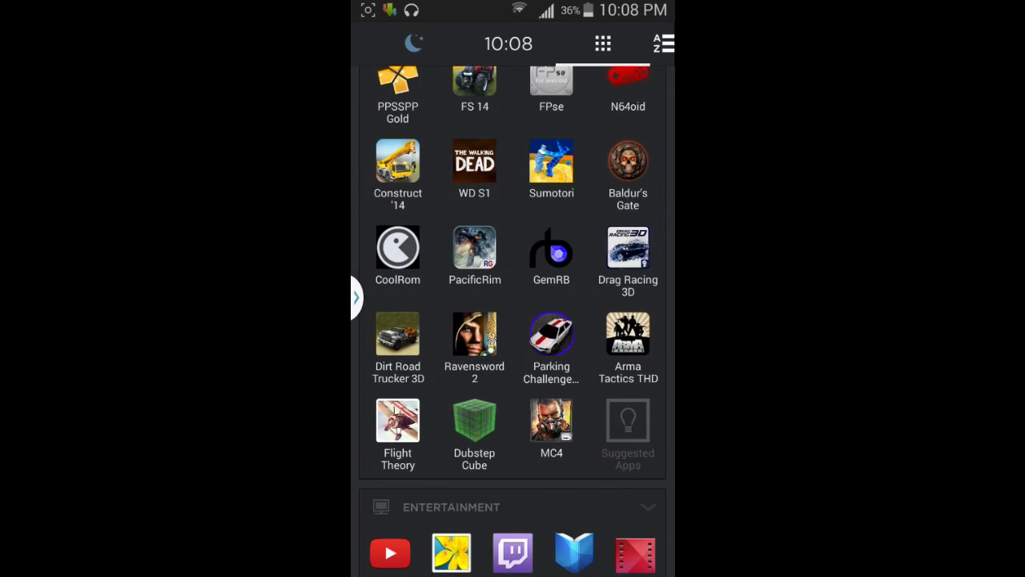
left_click_drag(648, 506, 644, 273)
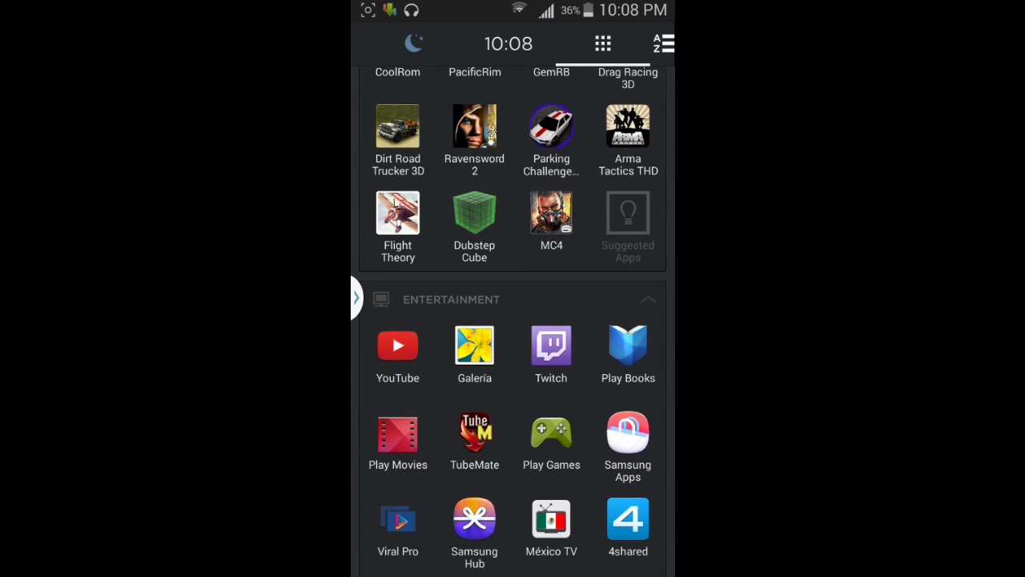
left_click_drag(602, 472, 602, 382)
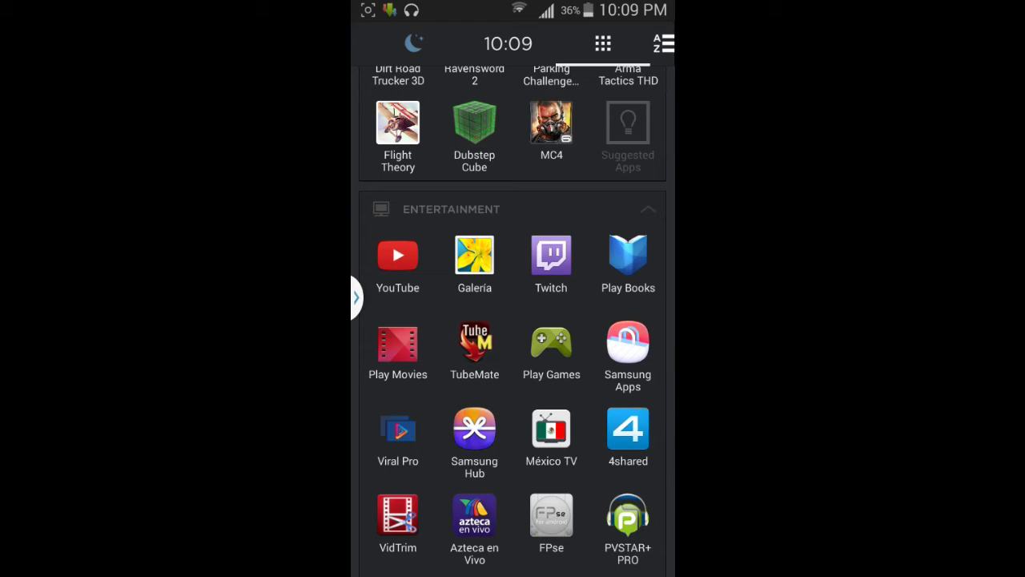
left_click_drag(617, 495, 635, 402)
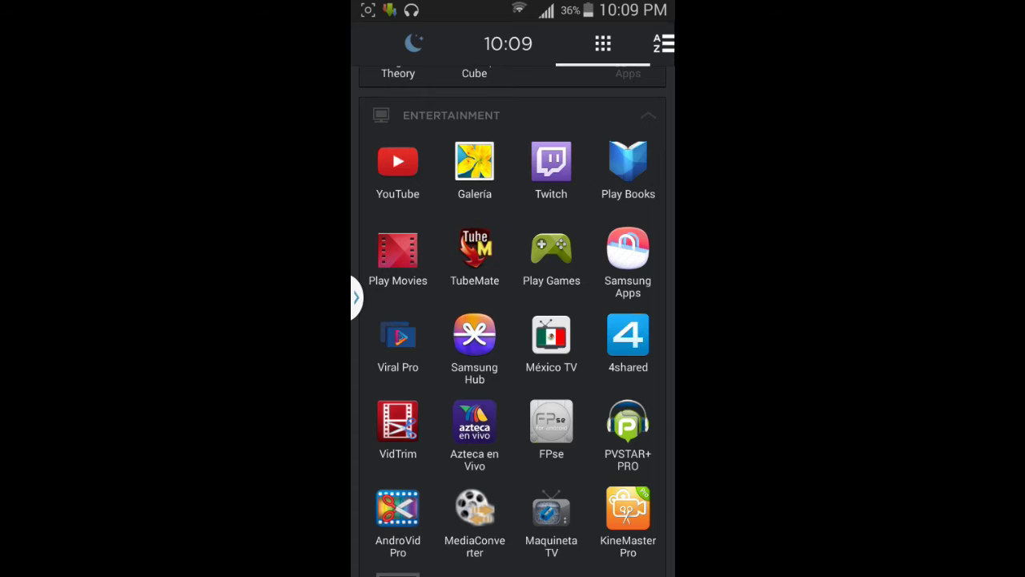
left_click_drag(659, 436, 665, 238)
left_click(587, 393)
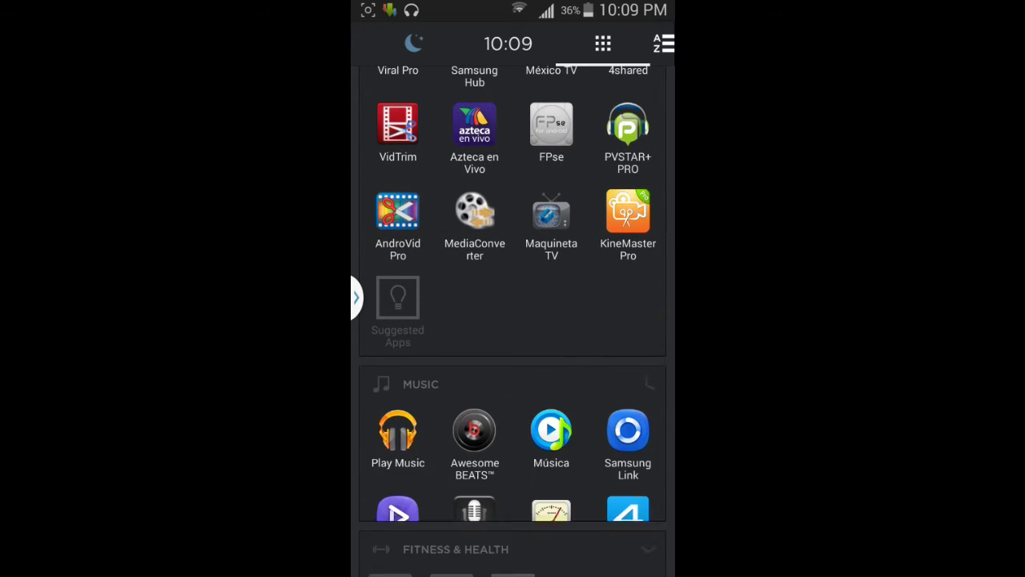
Step: Scroll further down past Fitness & Health to the Utilities and Cooking collections
left_click_drag(622, 348, 622, 232)
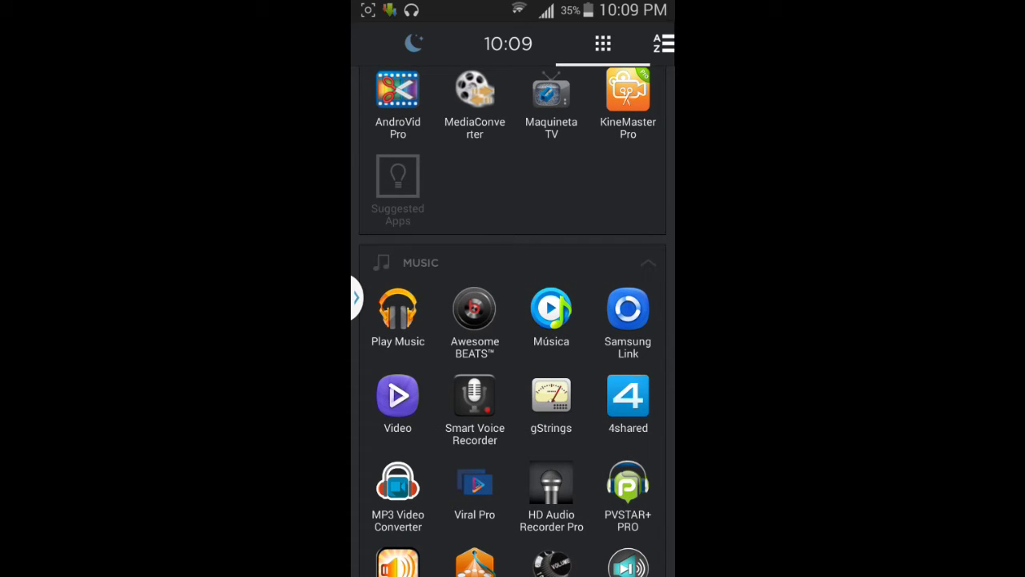
left_click_drag(590, 454, 590, 389)
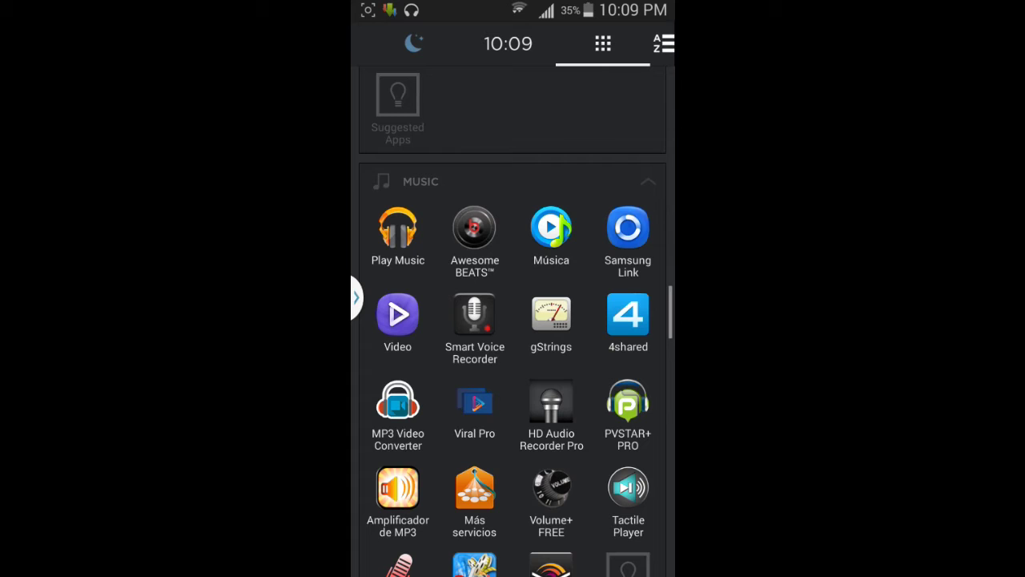
left_click_drag(657, 457, 657, 337)
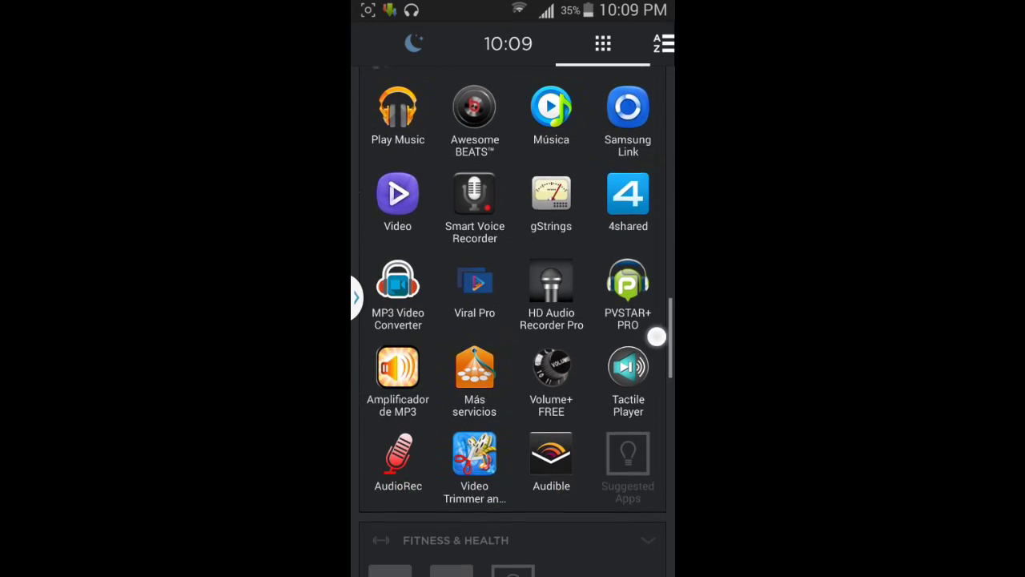
left_click_drag(668, 424, 668, 258)
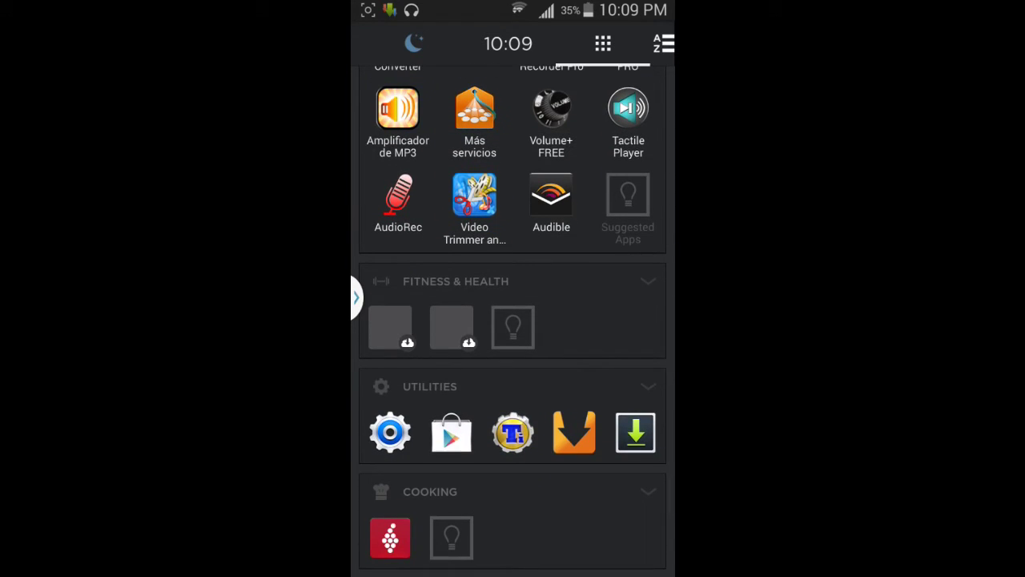
left_click_drag(613, 381, 620, 299)
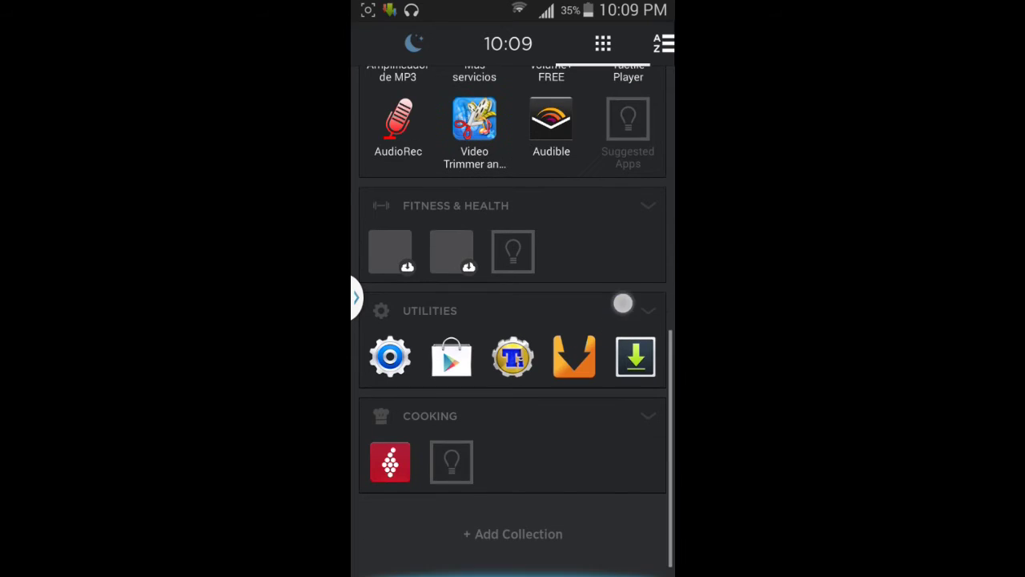
Step: Expand the Utilities collection and scroll down to Cooking
left_click(647, 307)
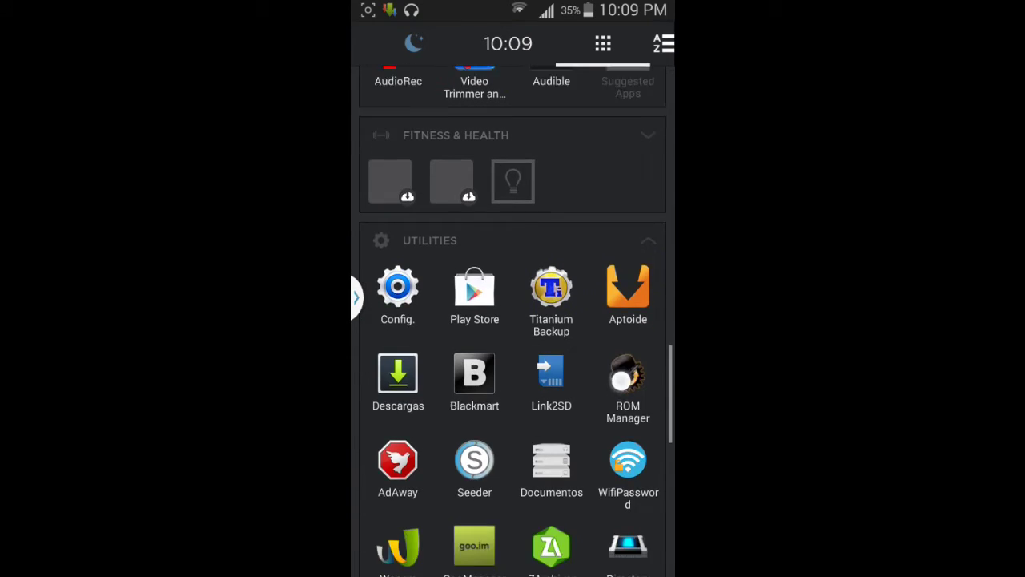
scroll(513, 321, "down", 5)
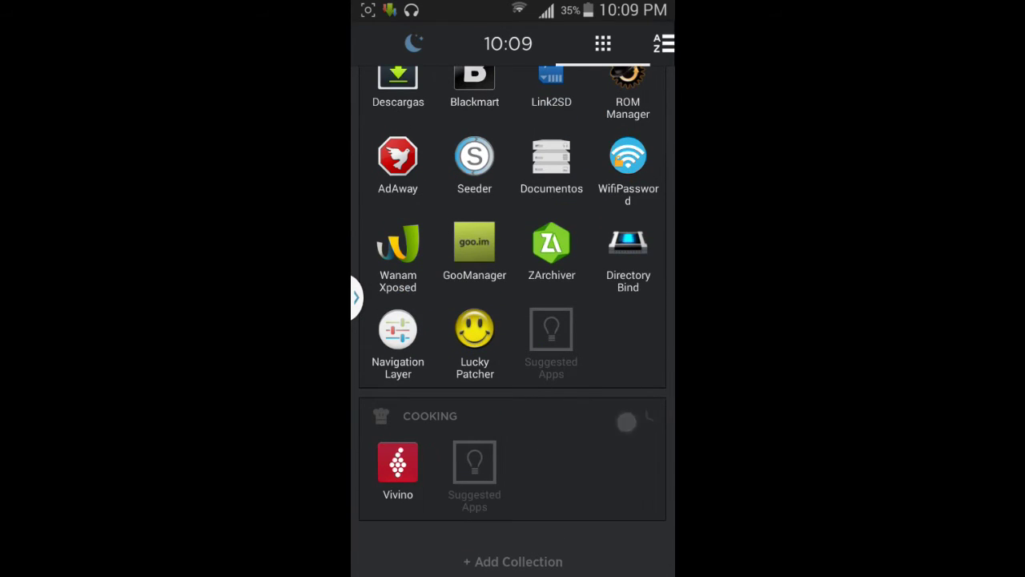
left_click_drag(627, 422, 618, 320)
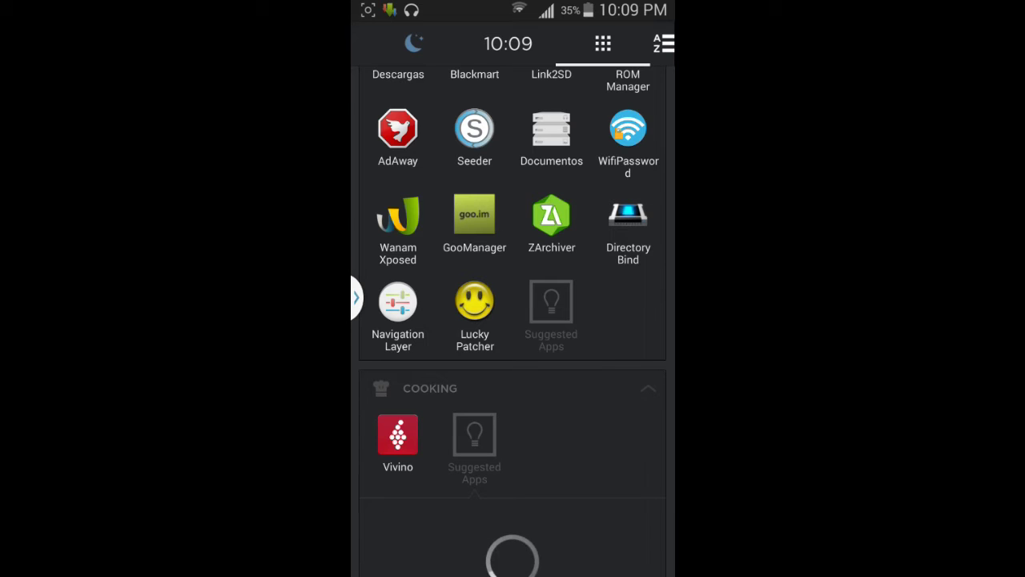
left_click_drag(616, 497, 613, 361)
Step: Swipe through the suggested Cooking apps carousel
left_click_drag(641, 446, 527, 446)
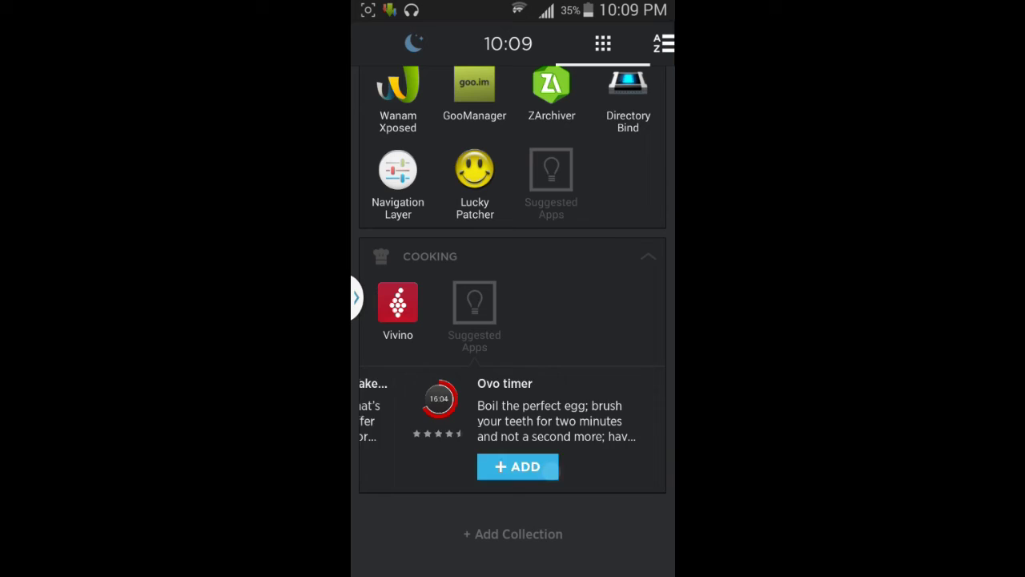
left_click_drag(609, 441, 535, 441)
left_click_drag(633, 406, 581, 407)
Step: Dismiss the app store chooser, page back to Instacart, and switch to the A-Z apps list
left_click(530, 385)
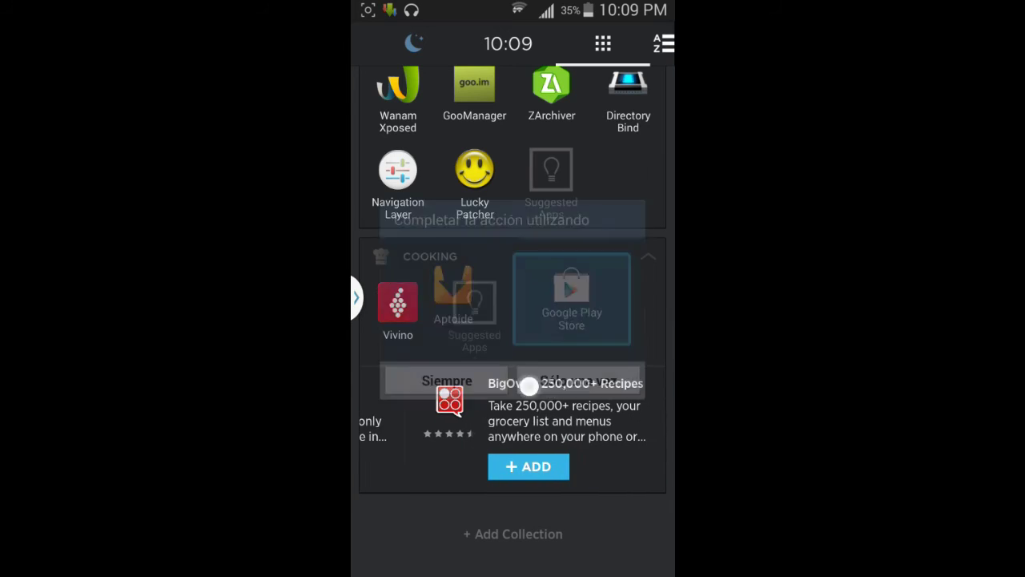
left_click(496, 442)
left_click_drag(496, 441, 632, 433)
left_click_drag(544, 425, 641, 425)
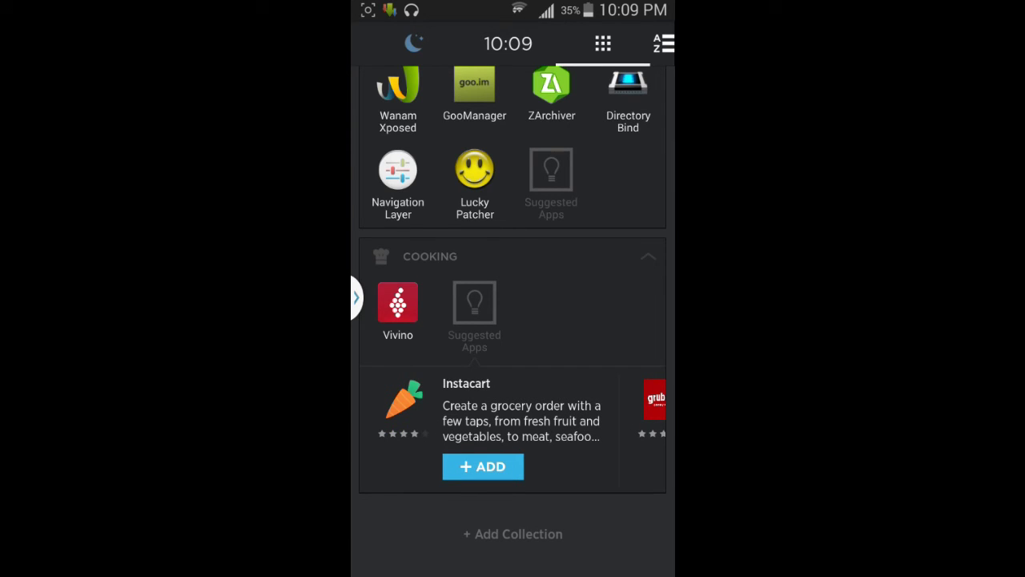
left_click_drag(588, 240, 587, 426)
mouse_move(579, 200)
left_mouse_down()
mouse_move(579, 357)
mouse_move(400, 357)
left_mouse_up()
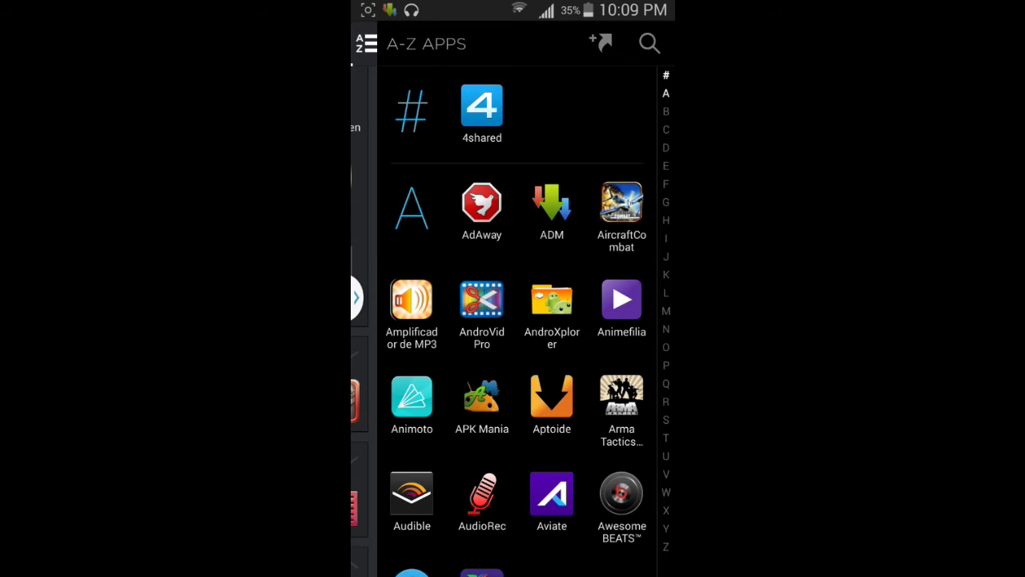
Step: Jump through the A-Z list to the L, M, then R and S apps
scroll(516, 320, "down", 10)
scroll(517, 321, "up", 10)
left_click(666, 293)
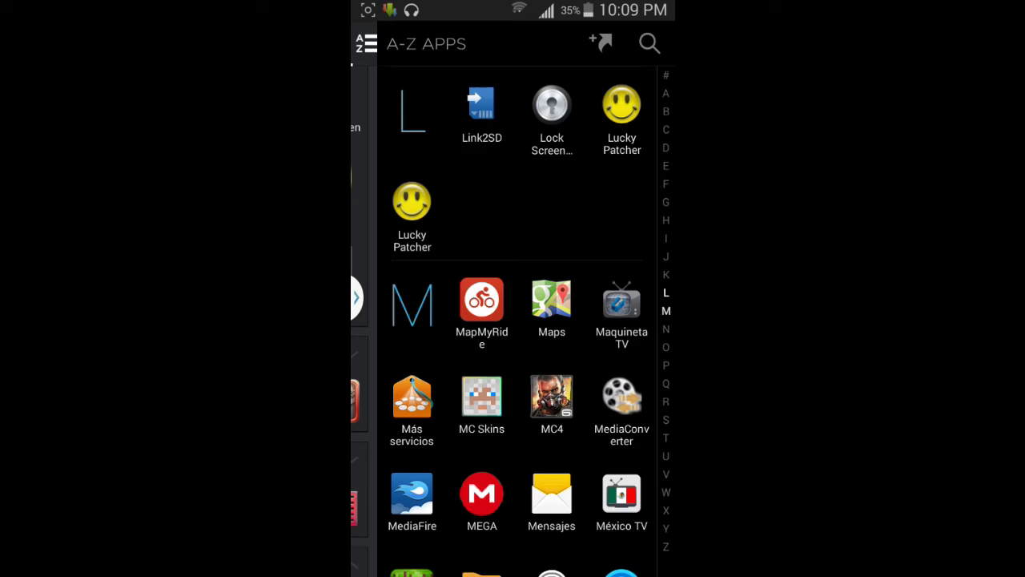
left_click(665, 311)
scroll(521, 321, "down", 2)
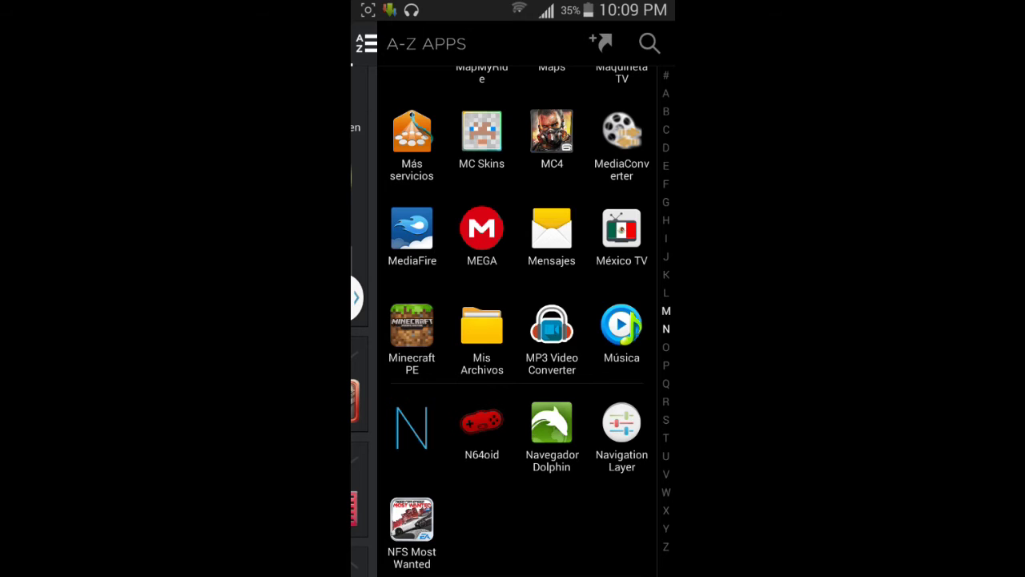
left_click(666, 418)
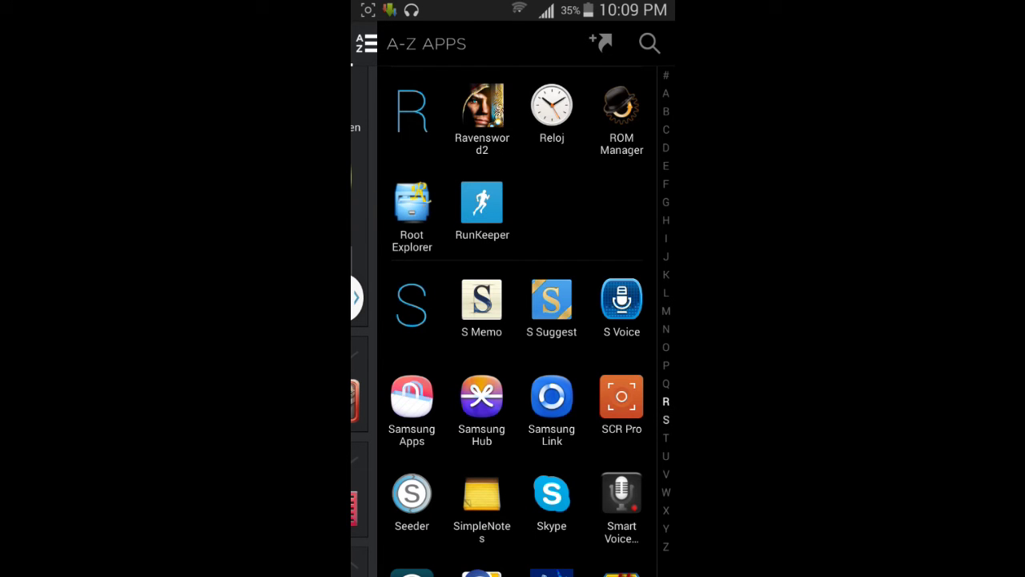
Step: Fast-scroll back to the top and return to the home space with the clock
left_click_drag(652, 339, 662, 263)
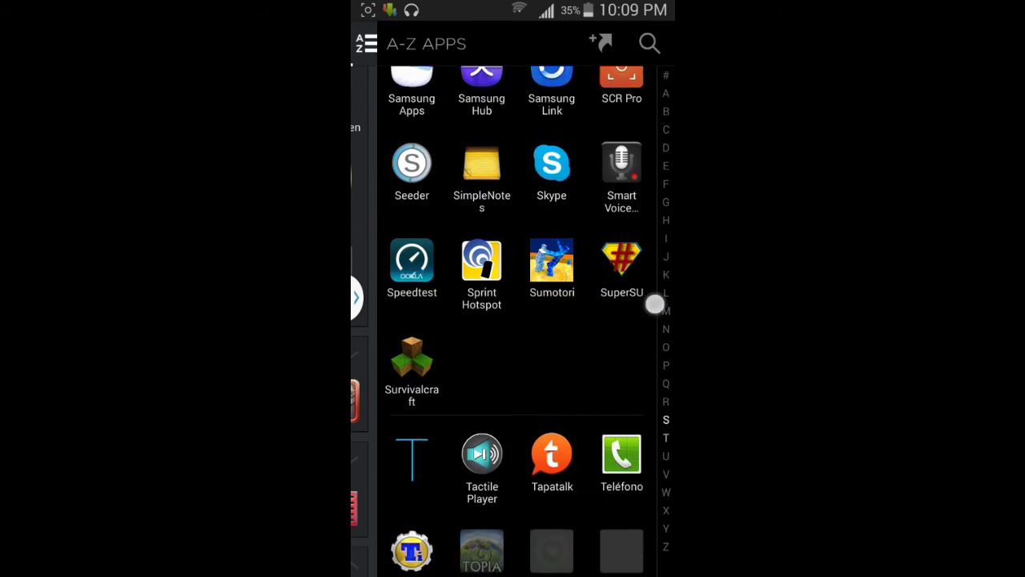
left_click_drag(655, 303, 641, 526)
left_click_drag(647, 263, 641, 521)
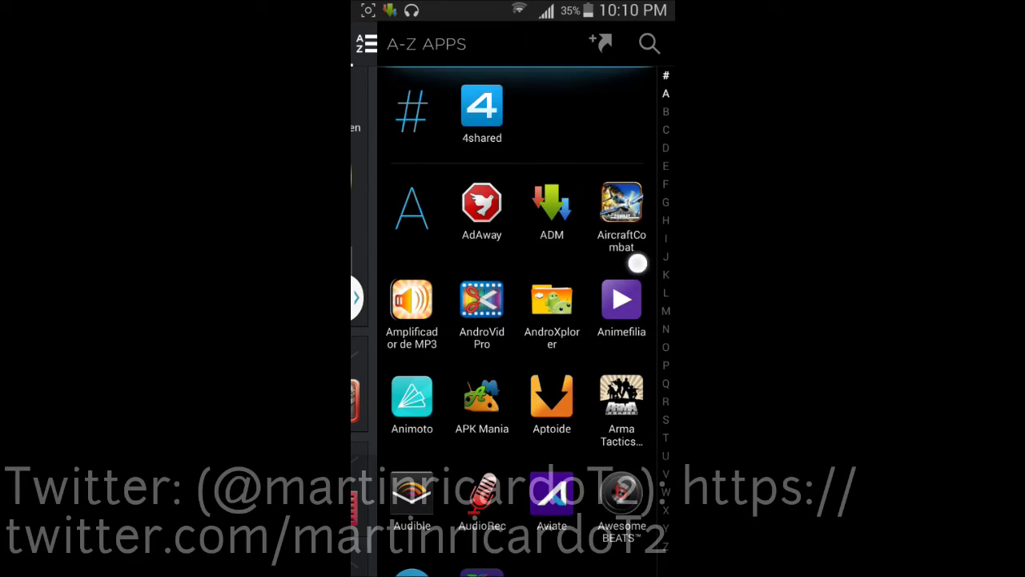
left_click_drag(436, 442, 565, 466)
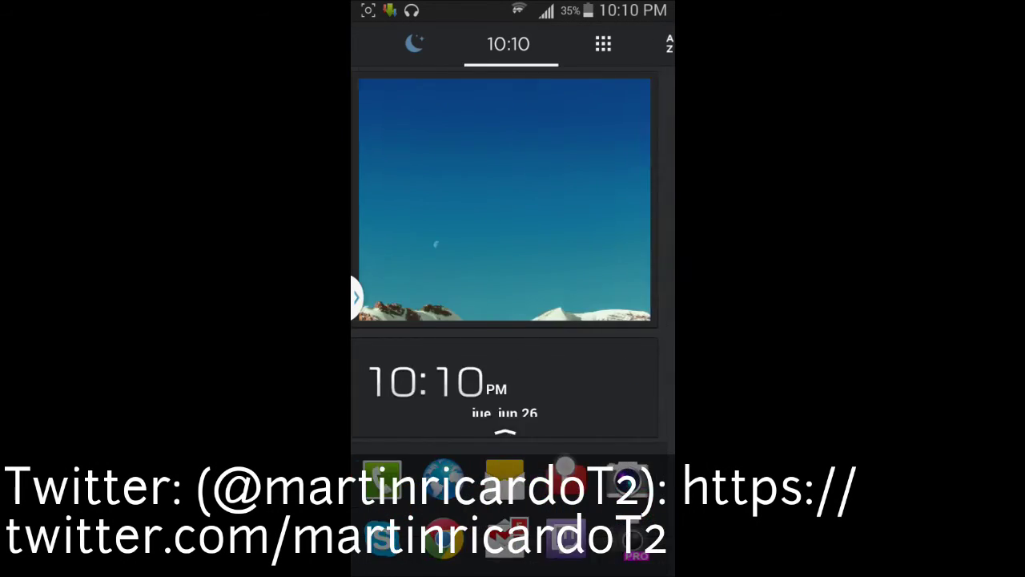
Step: Open the Settings space from the spaces list and keep the Dark theme
left_click(356, 297)
left_click(582, 106)
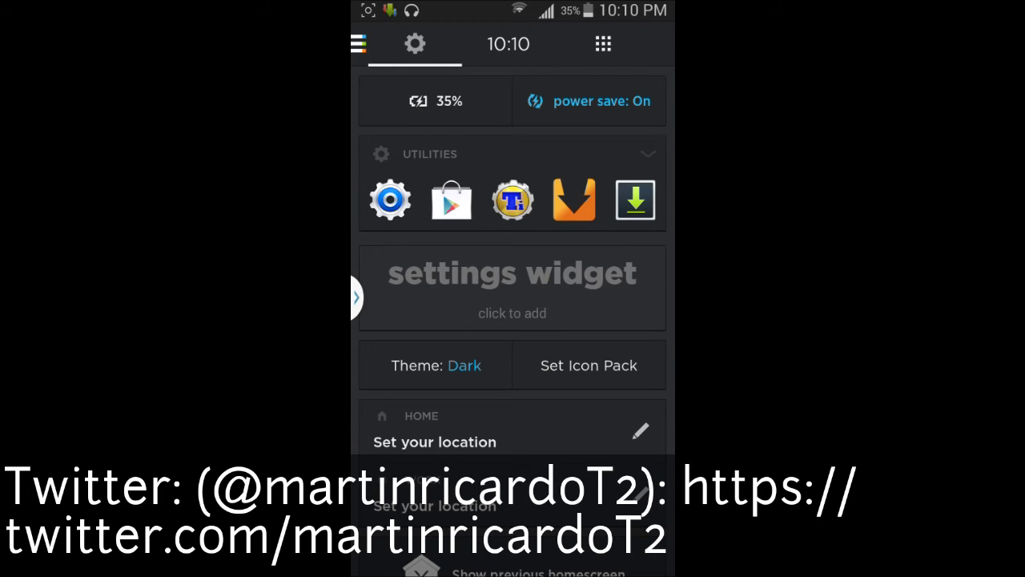
left_click(435, 365)
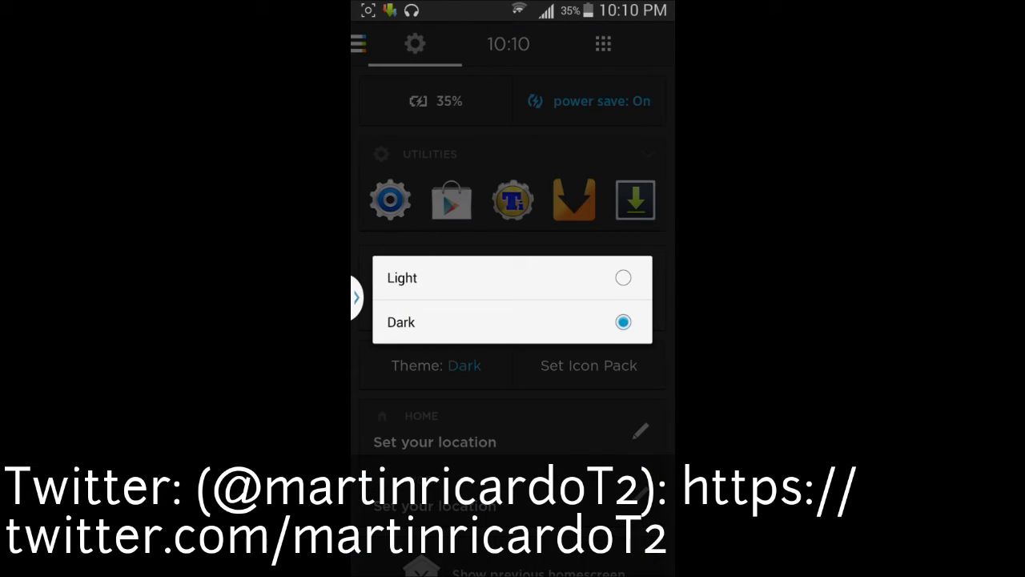
left_click(579, 322)
Step: Apply UFO as the icon pack
left_click(589, 365)
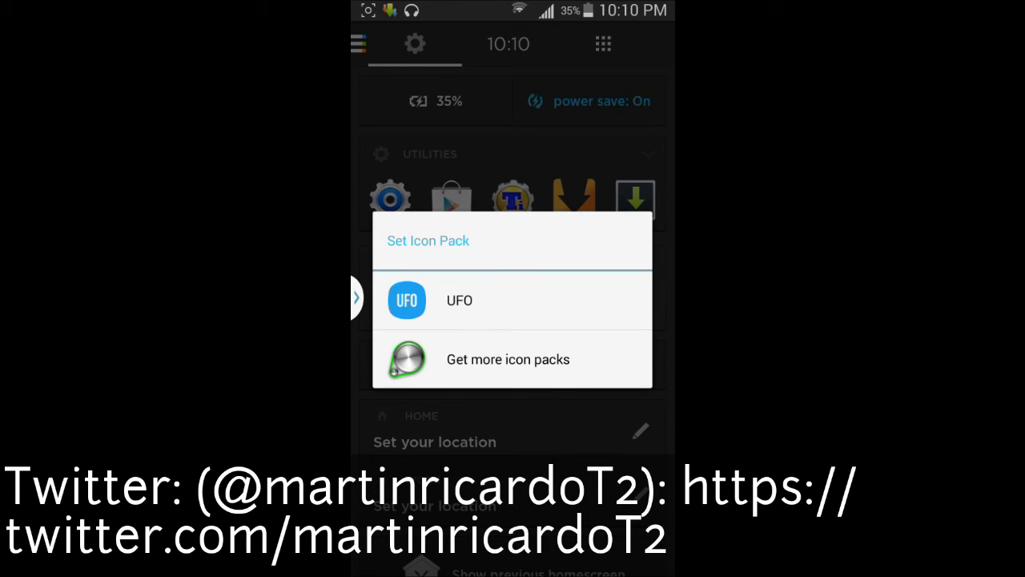
key("Escape")
left_click(588, 365)
left_click(573, 279)
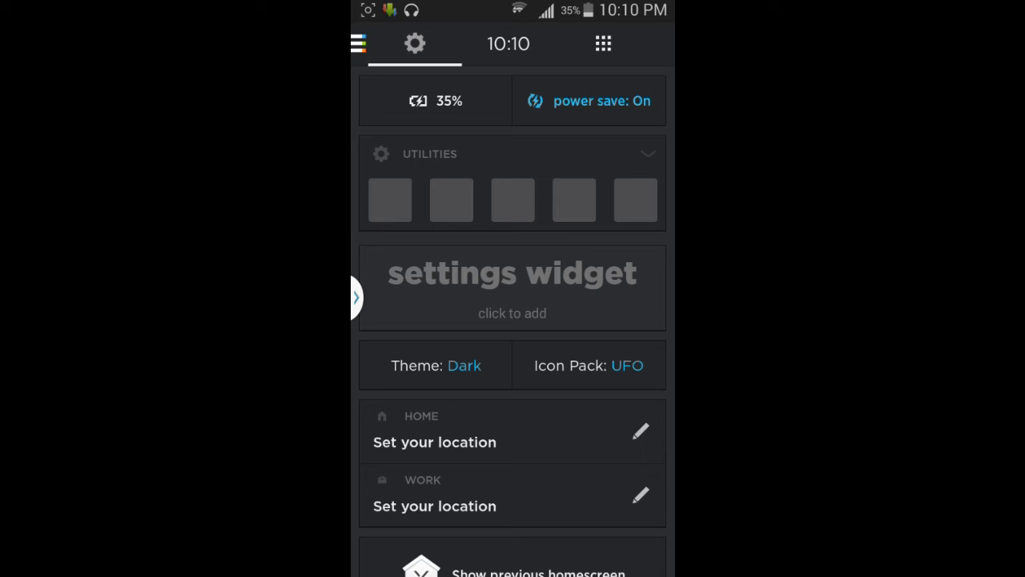
Step: Scroll through the Settings space showing the UFO-styled icons
scroll(614, 323, "down", 5)
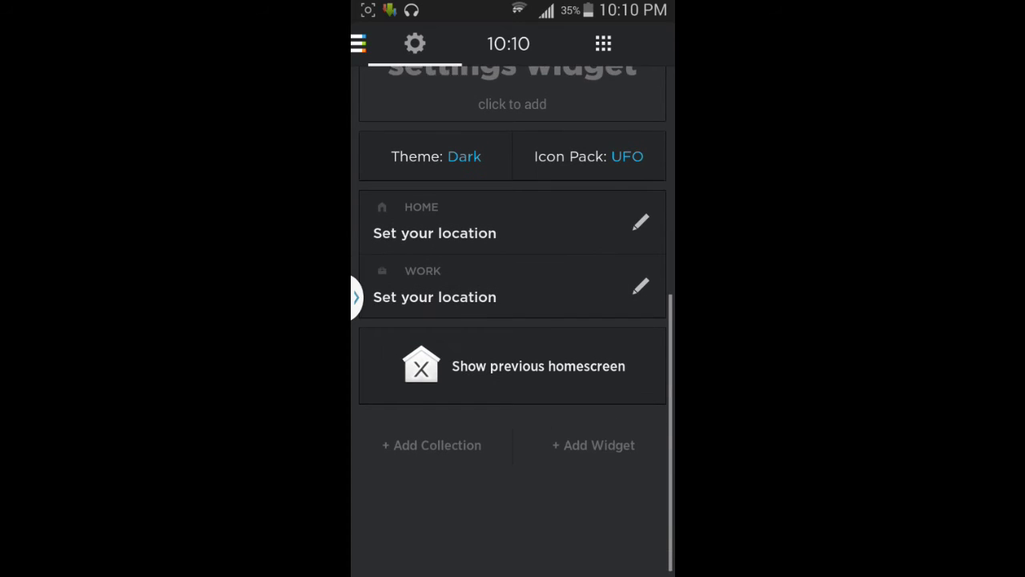
scroll(593, 430, "up", 2)
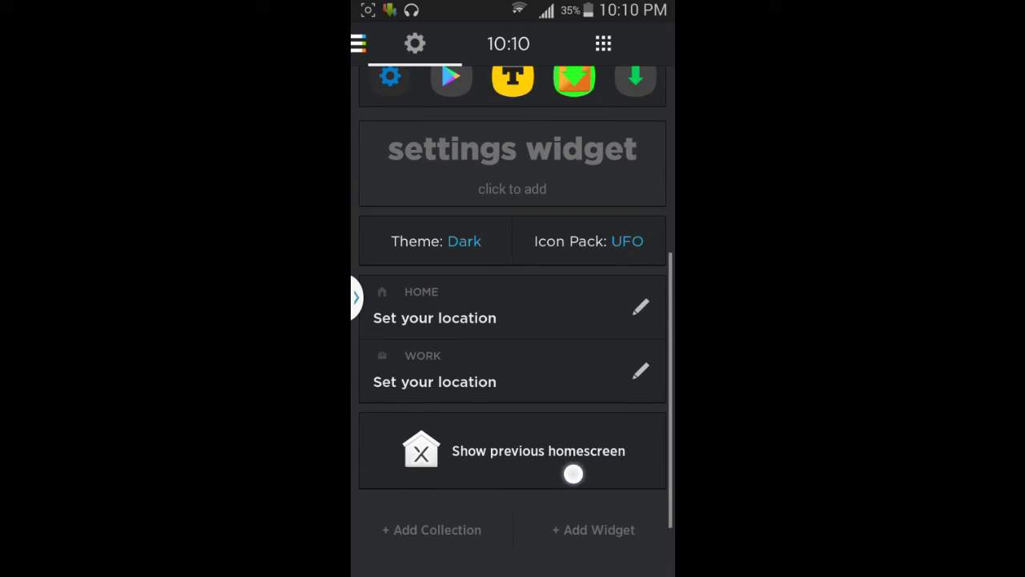
scroll(574, 474, "up", 1)
scroll(570, 421, "up", 2)
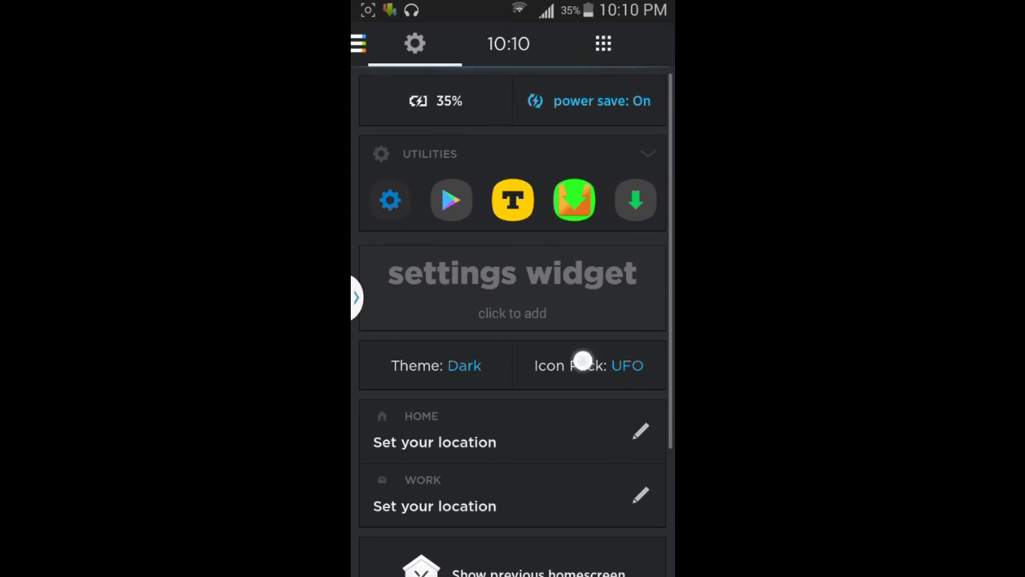
left_click_drag(453, 384, 585, 392)
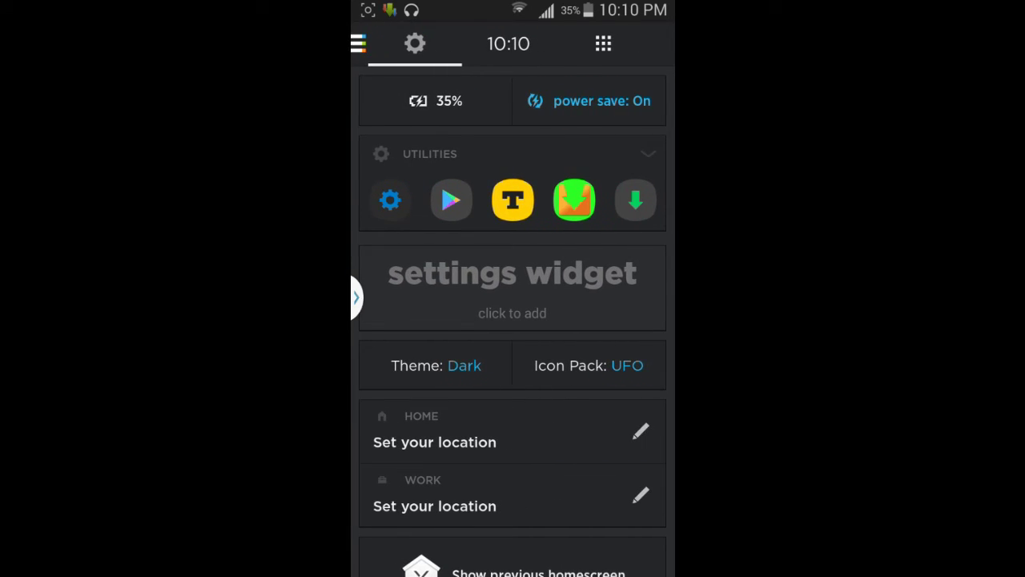
Step: Switch to the Today space, scroll its weather and bedtime cards, then reopen the spaces list
left_click_drag(449, 361, 593, 361)
left_click(521, 145)
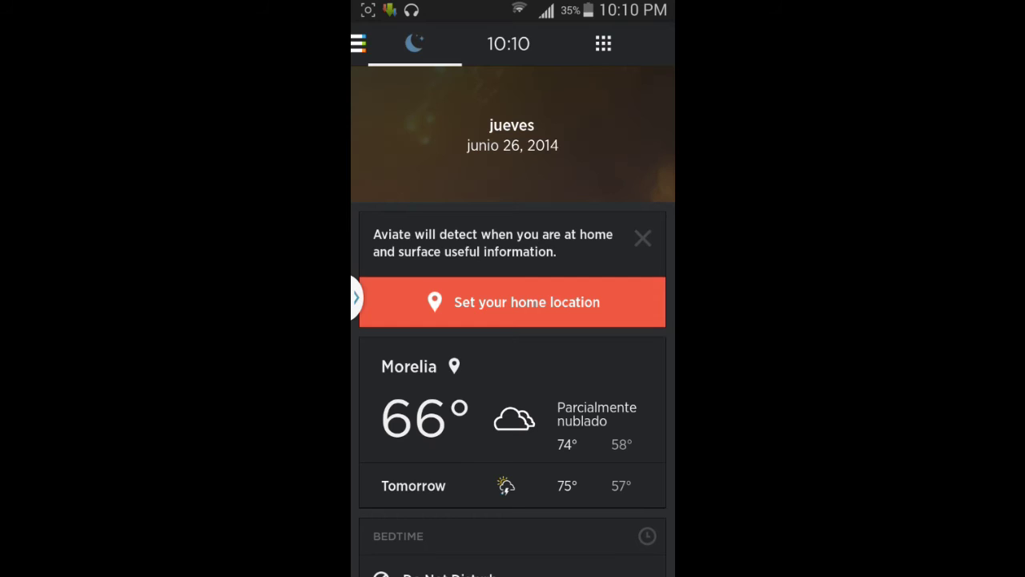
scroll(561, 309, "down", 2)
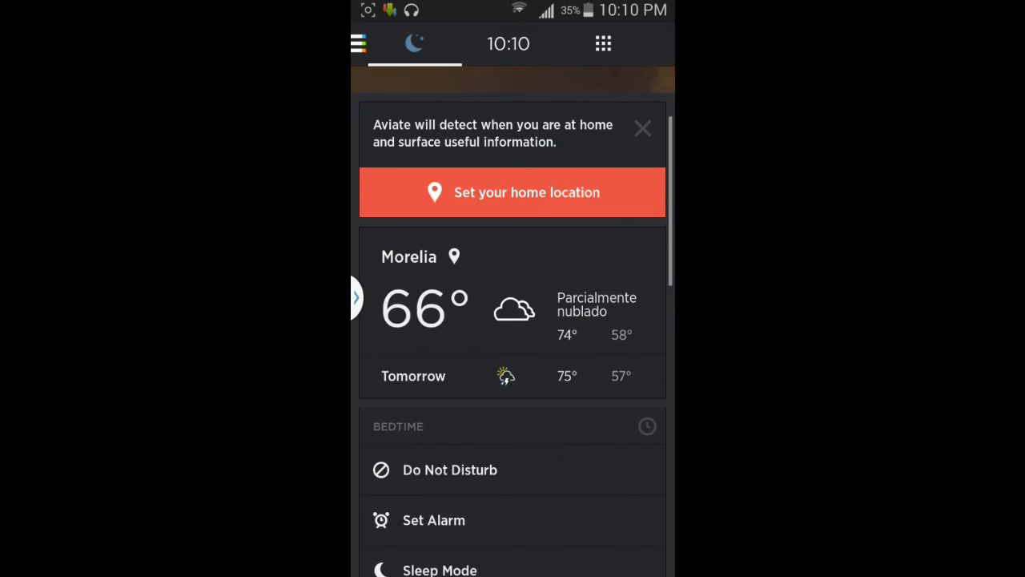
left_click_drag(448, 360, 593, 361)
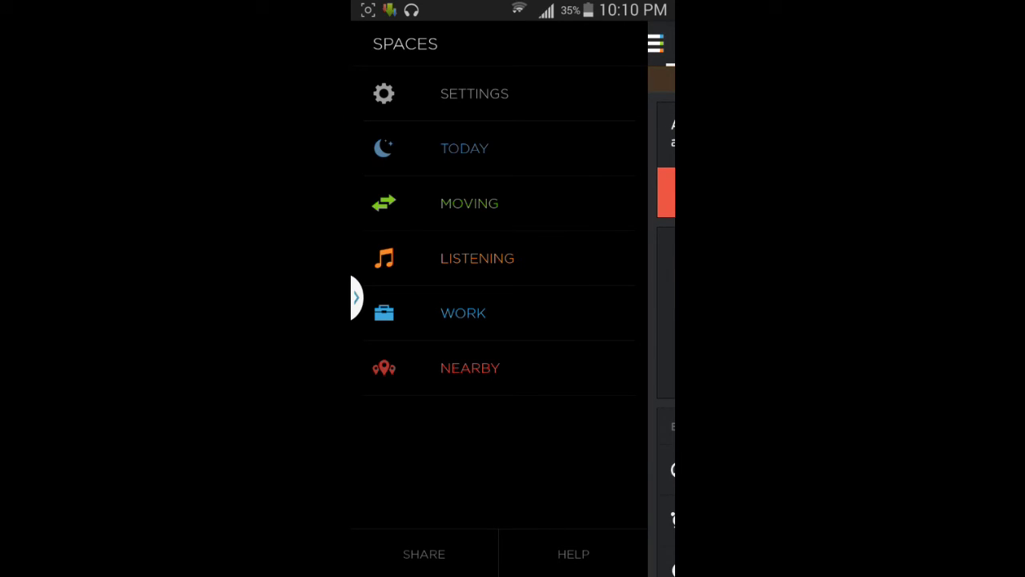
Step: Visit the Moving, Listening and Work spaces in turn
left_click(531, 210)
left_click(358, 43)
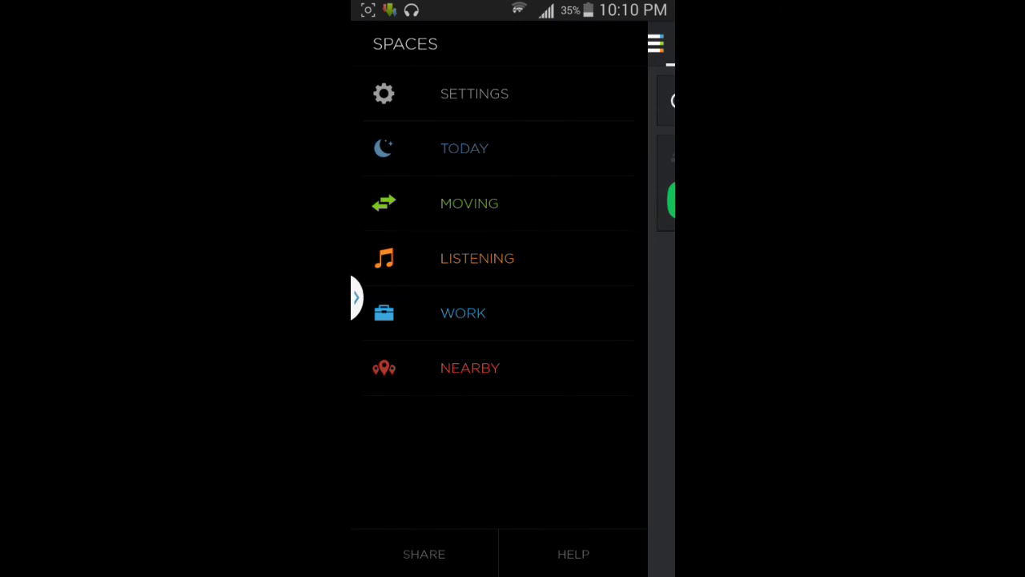
left_click(529, 271)
left_click(358, 43)
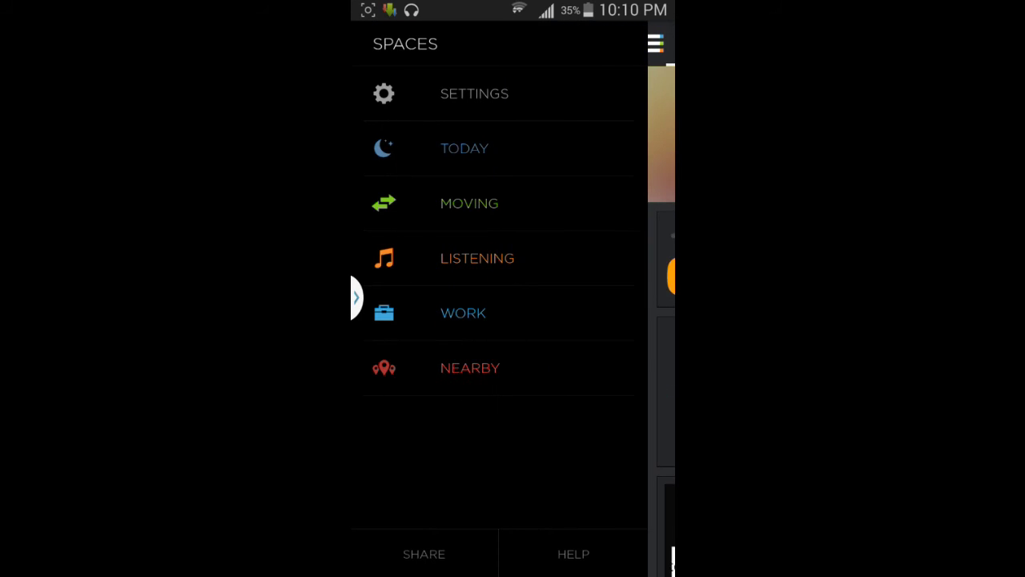
left_click(533, 332)
Step: Visit the Nearby space, go back to Work, then swipe to the main home page
left_click(358, 44)
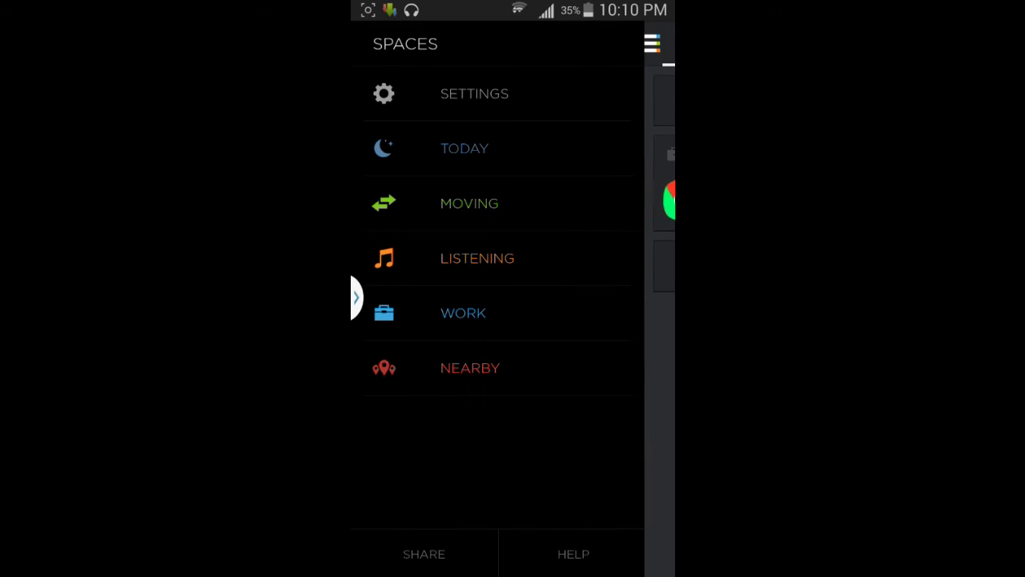
left_click(470, 368)
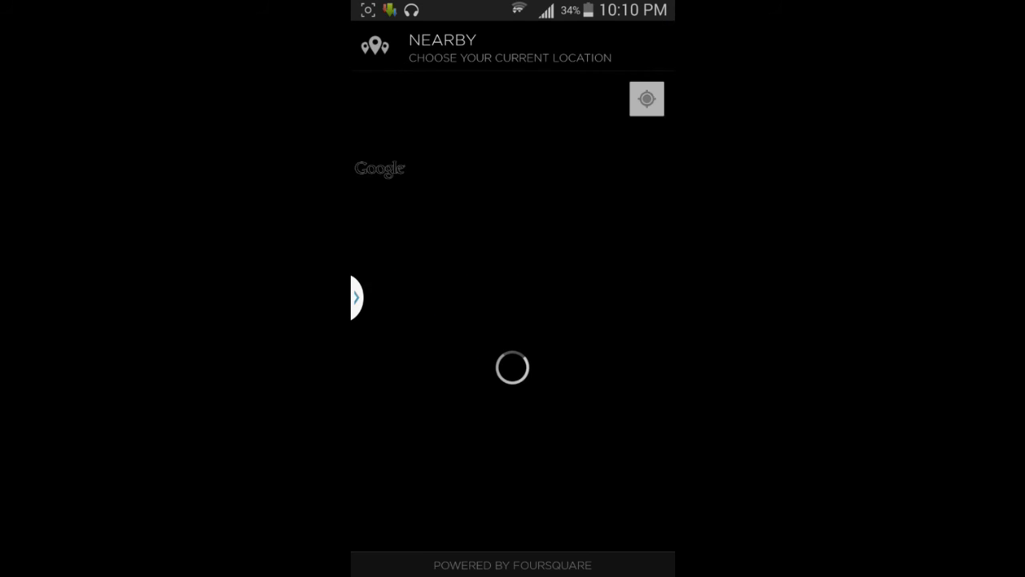
left_click(358, 43)
left_click(463, 312)
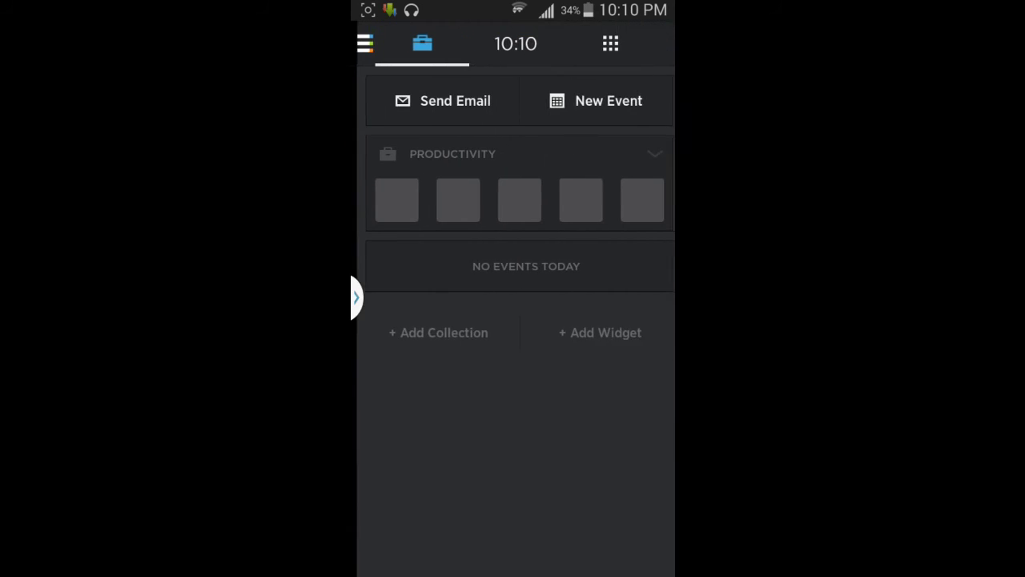
left_click_drag(542, 434, 384, 434)
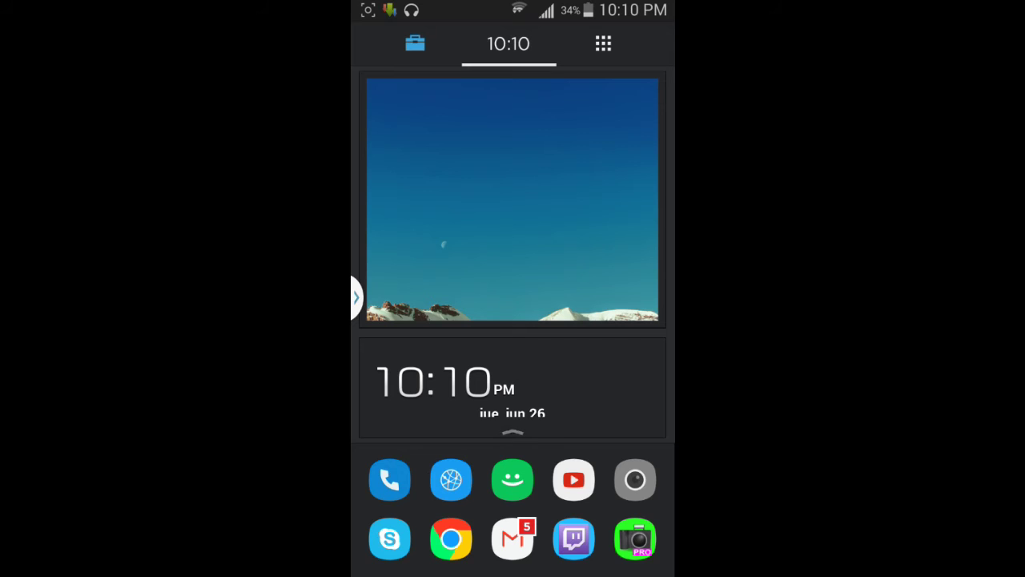
Step: Bring up Favorite People, browse the app grid and A-Z list, then return home
left_click_drag(535, 542, 583, 439)
left_click_drag(639, 503, 448, 501)
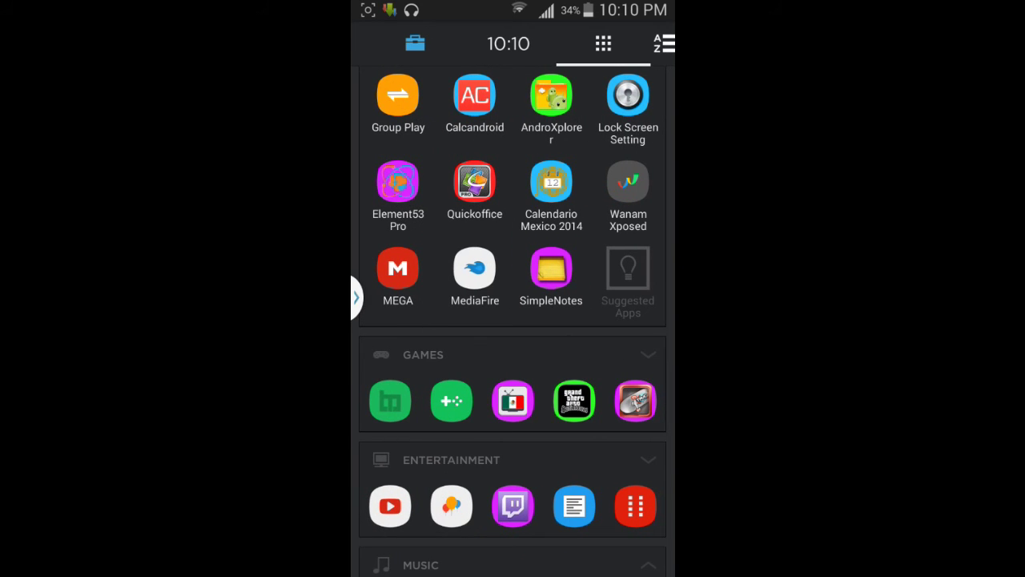
left_click(664, 43)
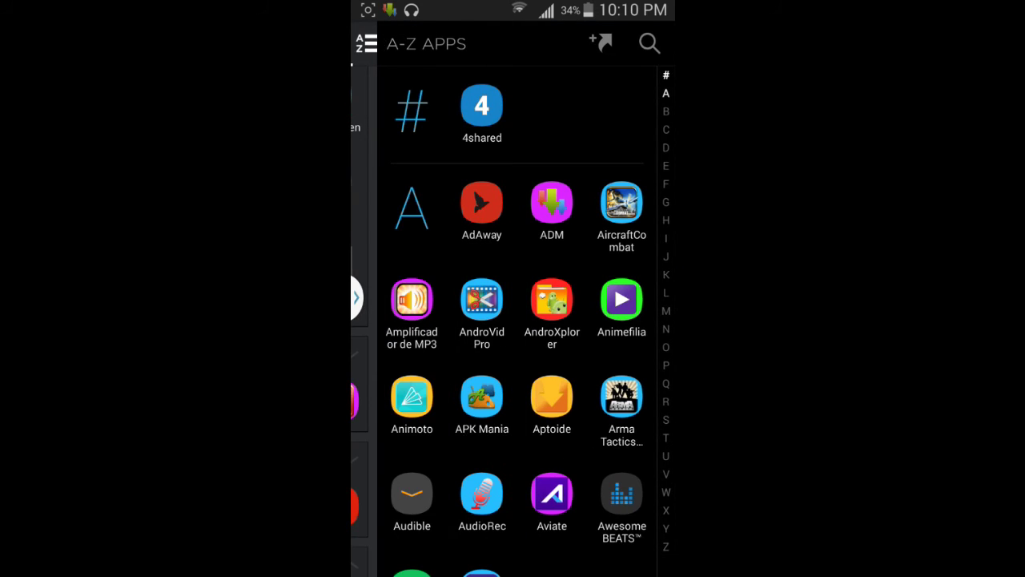
left_click_drag(400, 320, 625, 320)
left_click_drag(401, 240, 625, 240)
Step: Glance at launcher settings, reopen the A-Z list and start an app search
key("Menu")
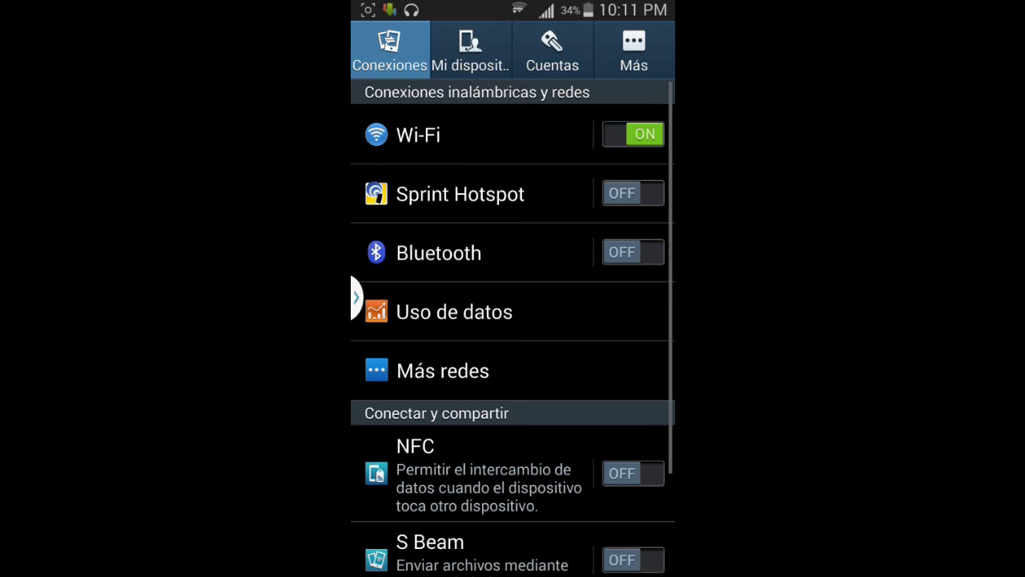
key("Home")
left_click(630, 46)
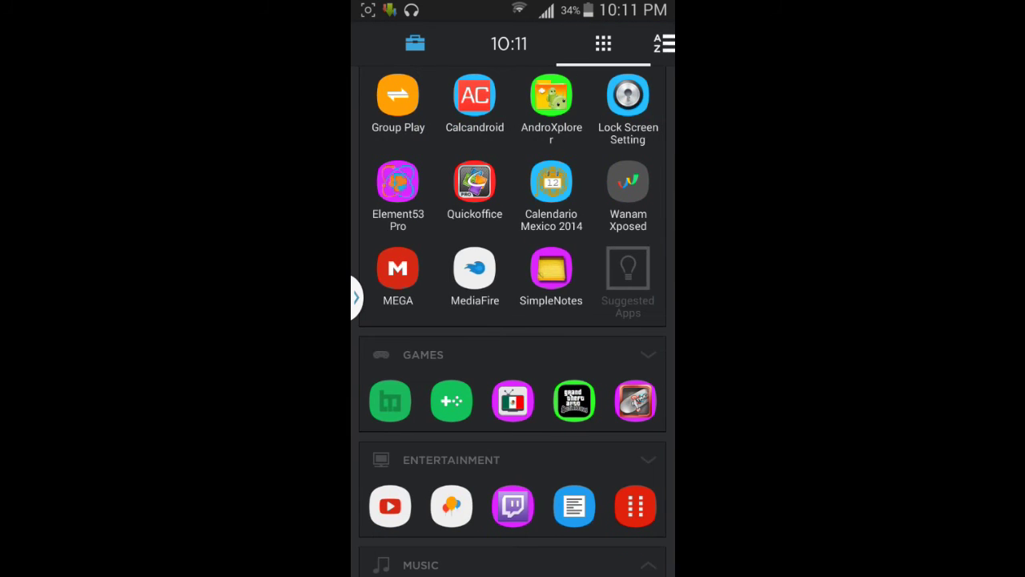
left_click(662, 43)
left_click(650, 43)
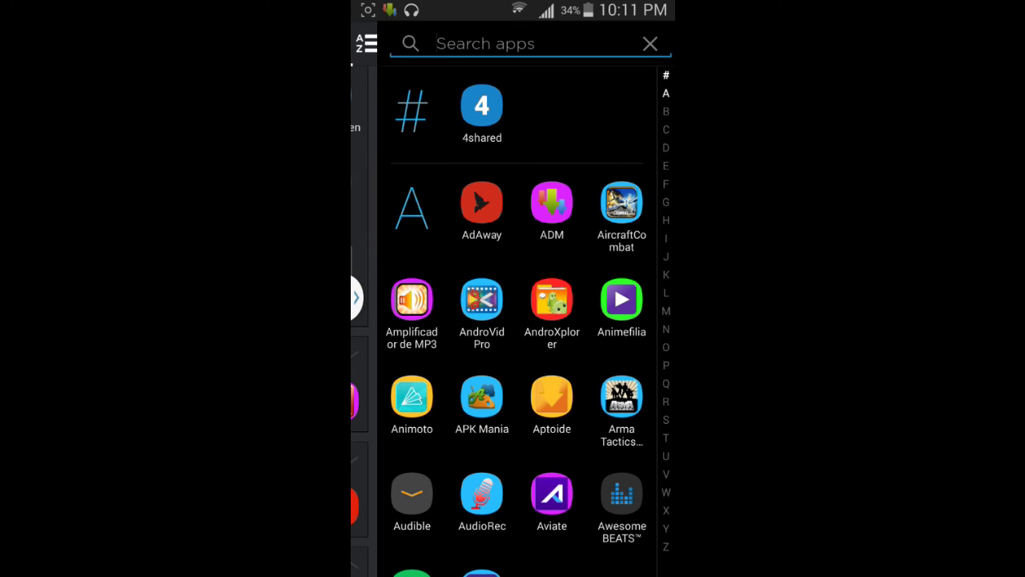
key("Escape")
key("Escape")
left_click_drag(513, 432, 513, 240)
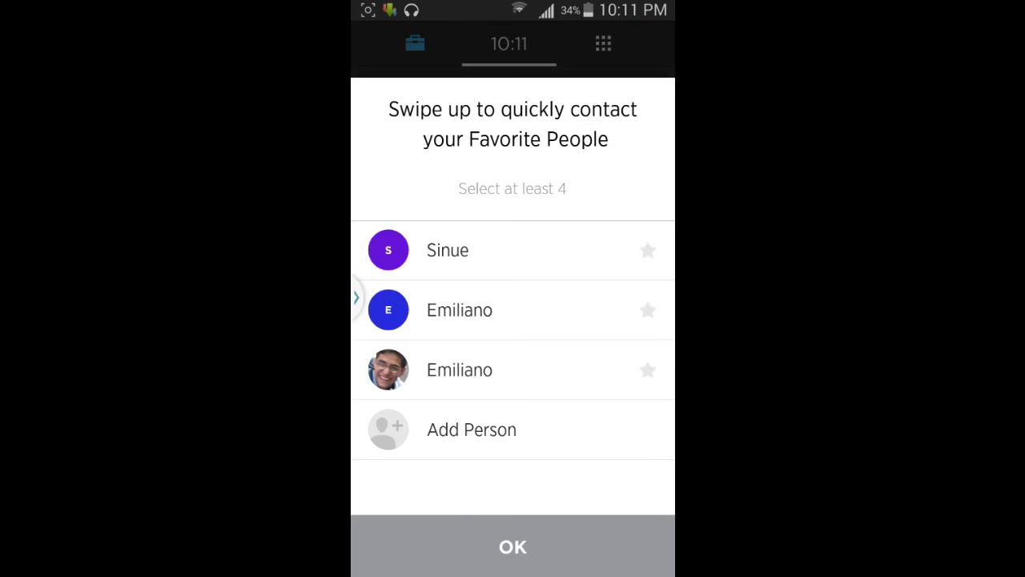
left_click_drag(616, 447, 632, 549)
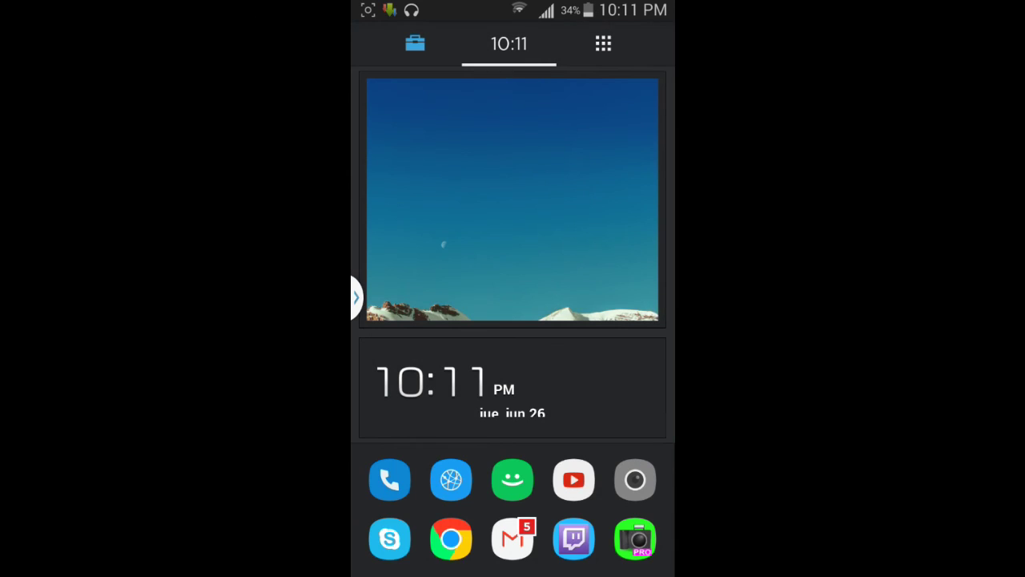
left_click_drag(583, 373, 596, 462)
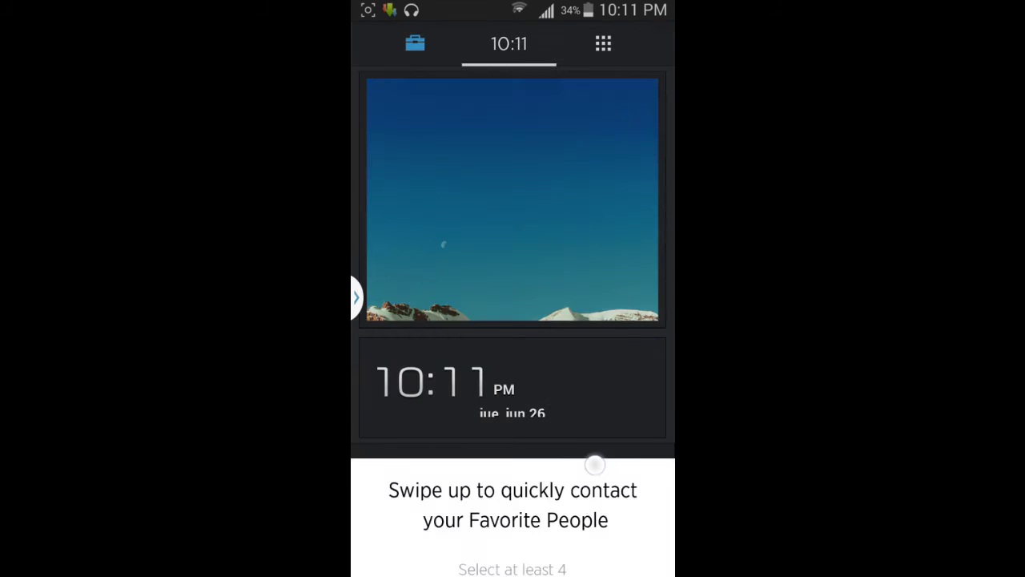
left_click(612, 263)
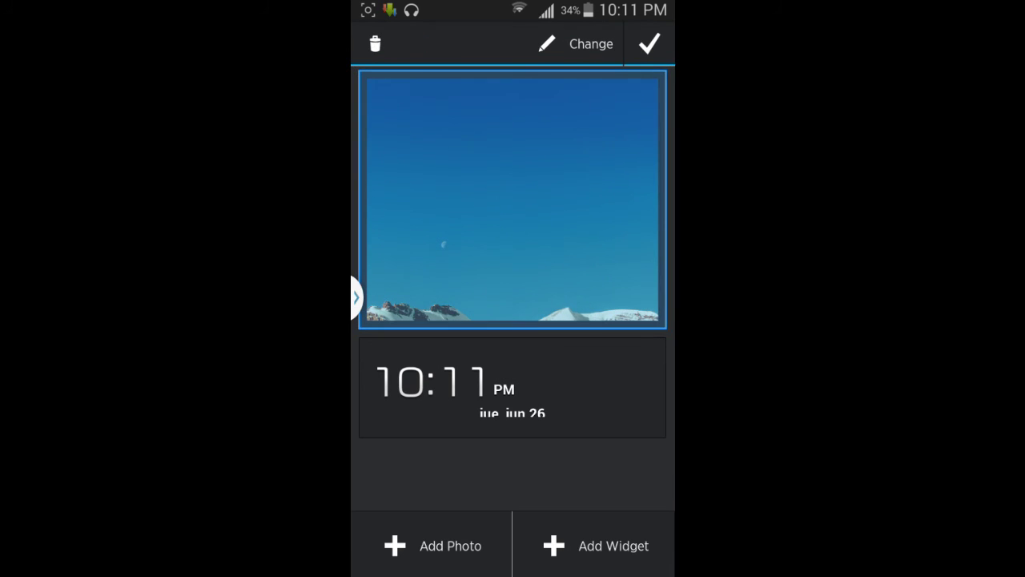
left_click(596, 546)
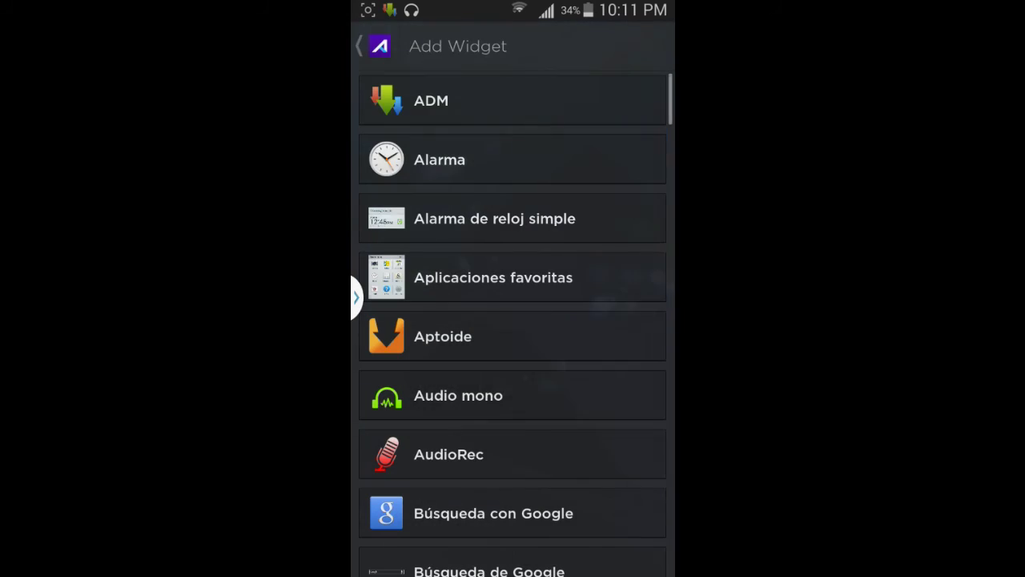
left_click_drag(613, 470, 613, 305)
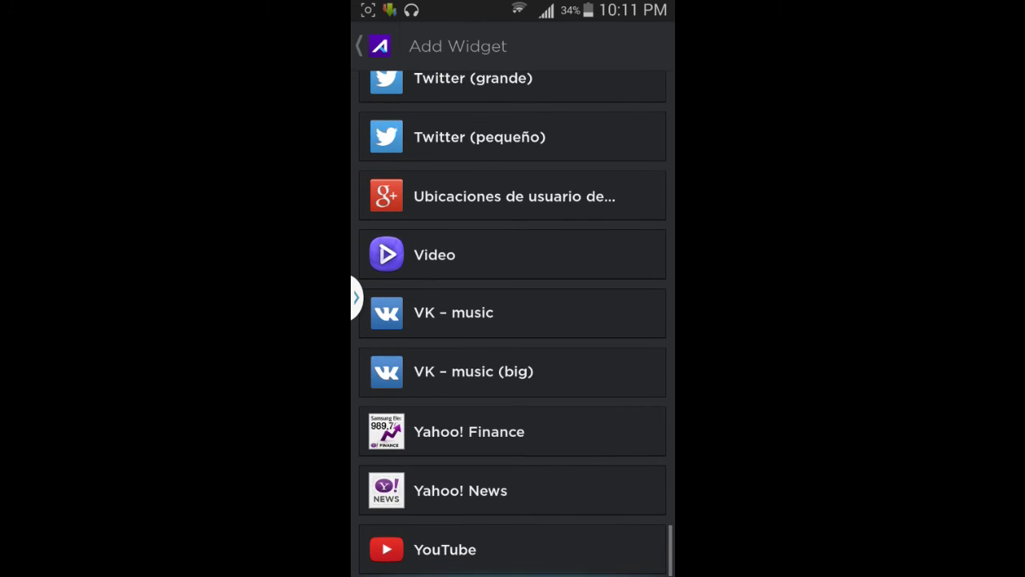
scroll(512, 321, "up", 10)
scroll(512, 320, "up", 10)
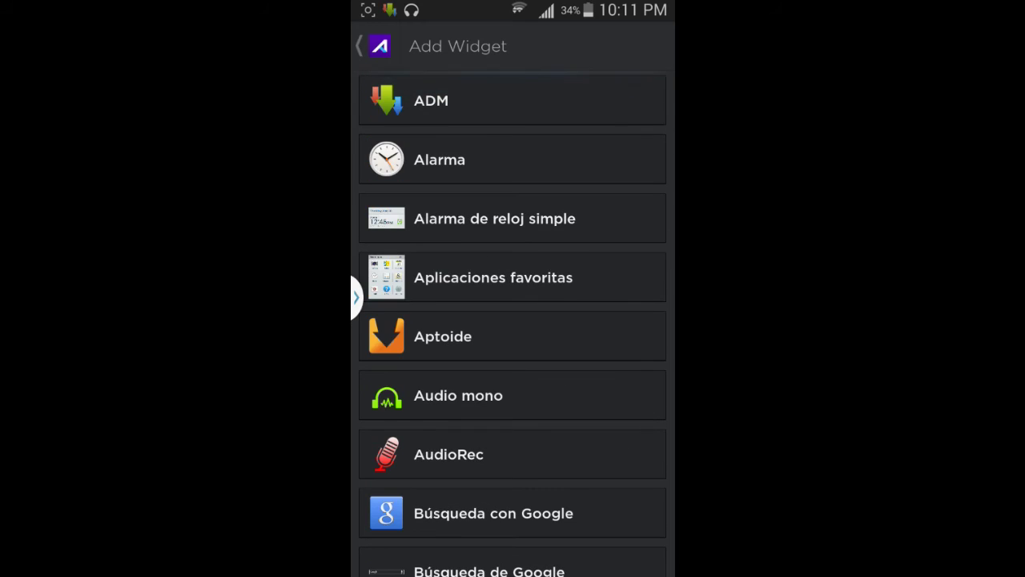
key("Escape")
Step: Pick the Work space from the Spaces drawer, then view the app grid and A-Z list
left_click_drag(401, 200, 624, 200)
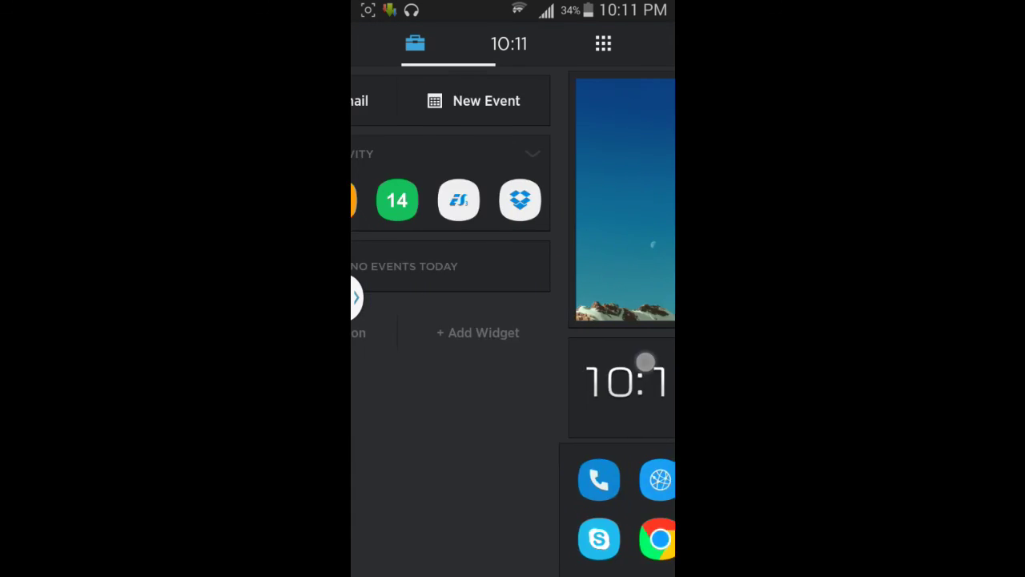
left_click_drag(368, 240, 624, 240)
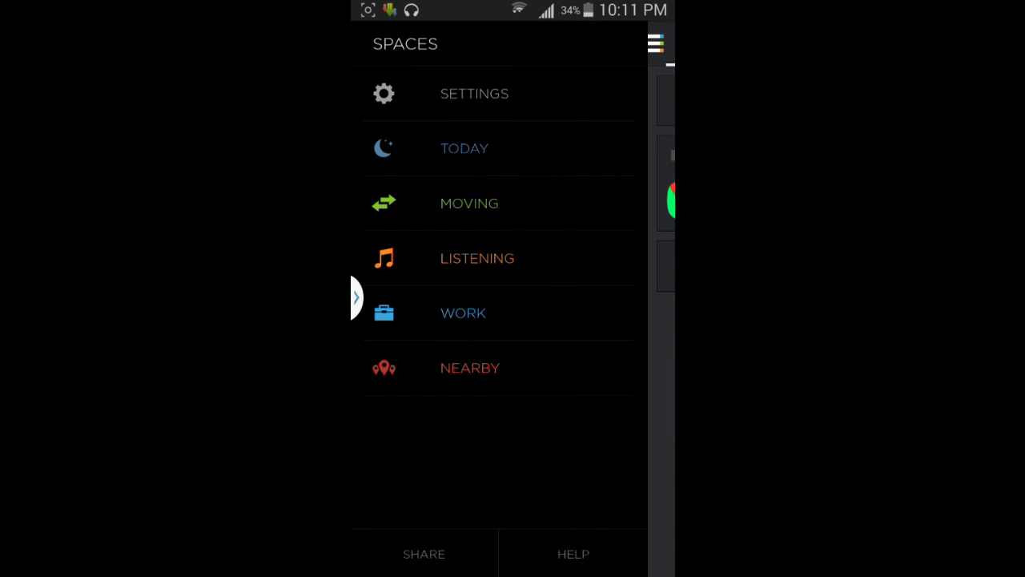
left_click(627, 316)
left_click_drag(609, 325, 416, 326)
left_click_drag(625, 320, 416, 320)
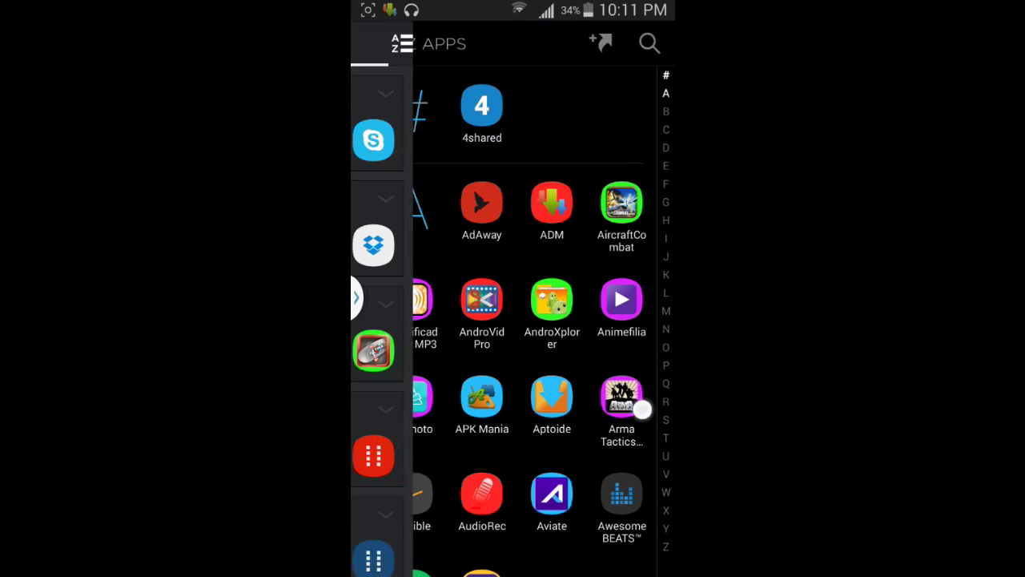